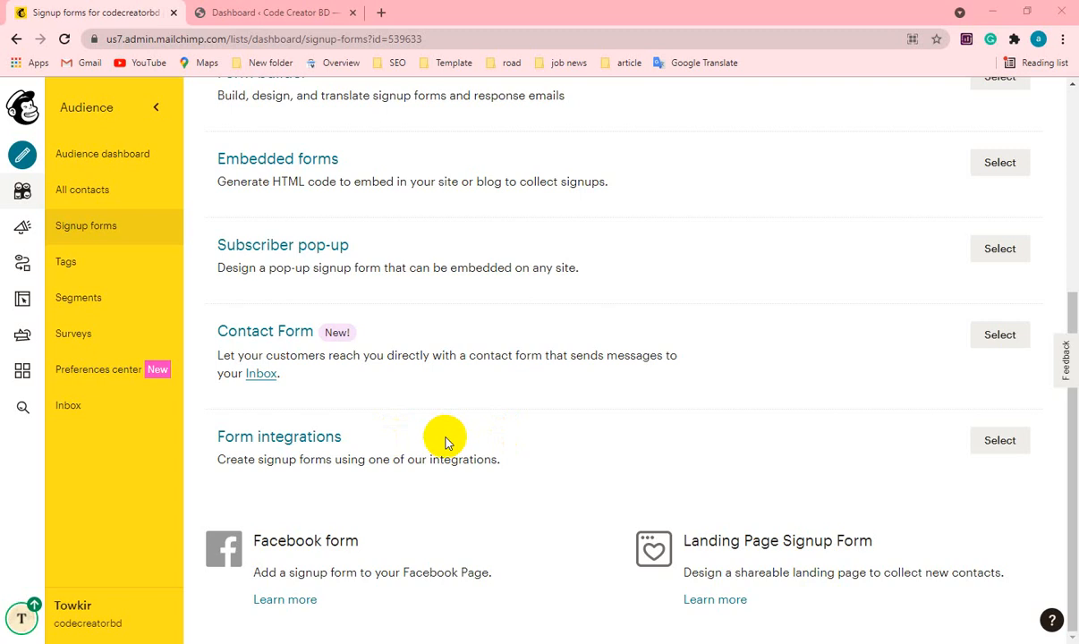
Switch to the WordPress dashboard and dismiss the Instagram token, Social Feed configuration and plugin update notices.
{"action": "left_click", "coordinate": [284, 13]}
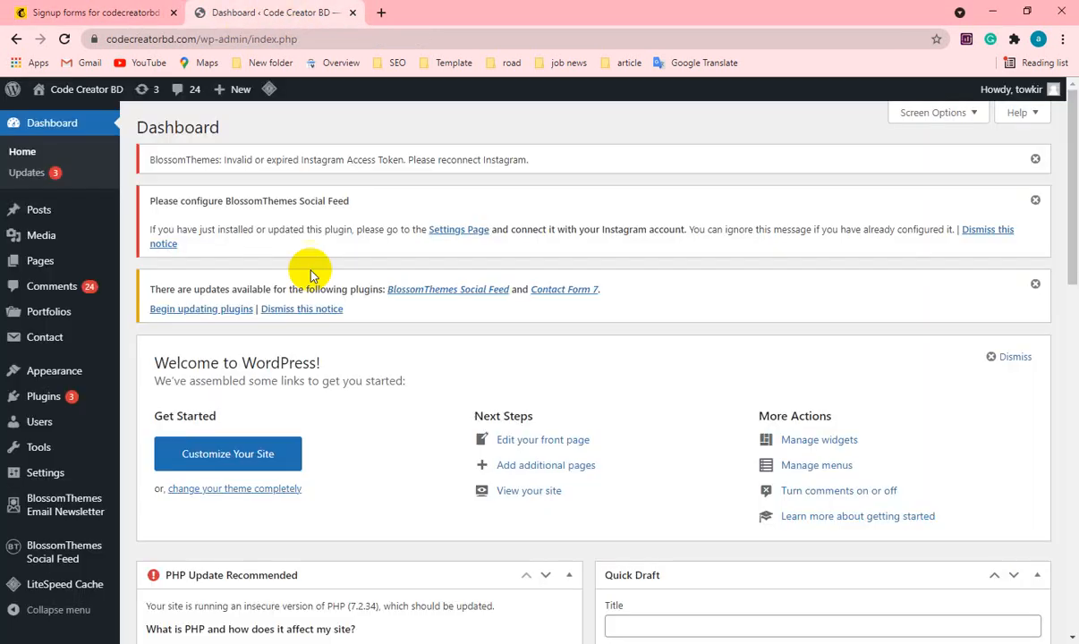
{"action": "left_click", "coordinate": [1035, 158]}
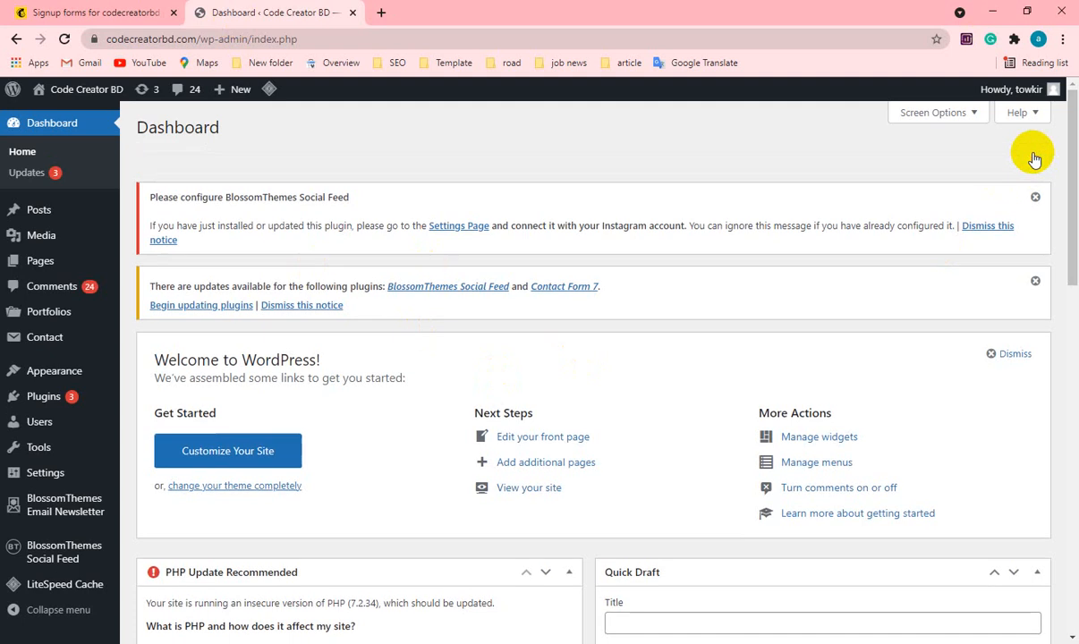
{"action": "left_click", "coordinate": [1035, 158]}
{"action": "left_click", "coordinate": [1035, 158]}
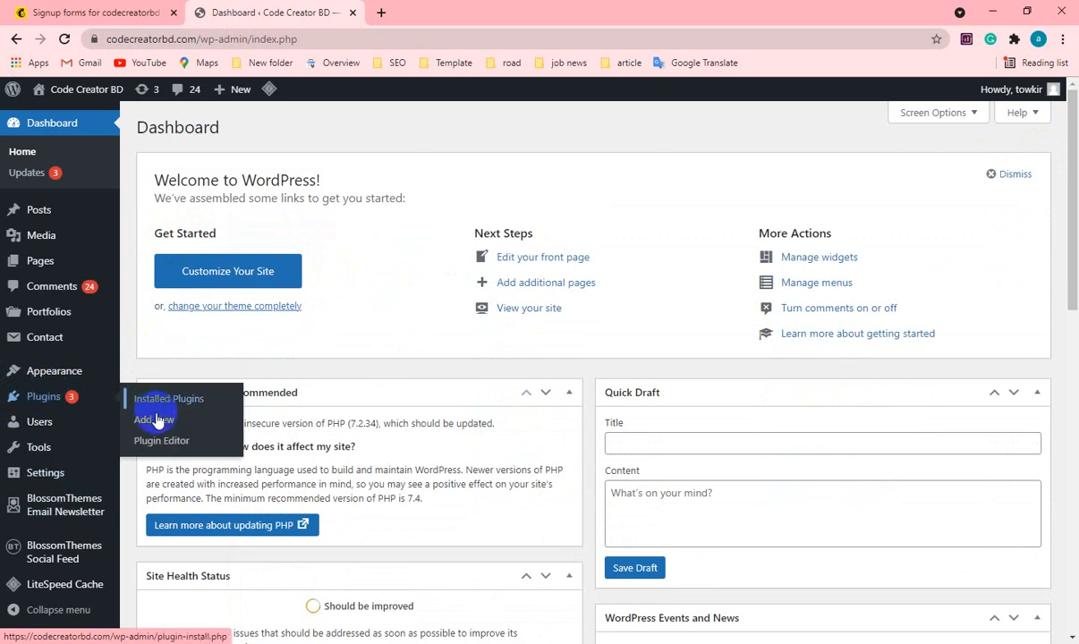
Search for "mailchimp" among the plugins available to add to the site.
{"action": "left_click", "coordinate": [154, 421]}
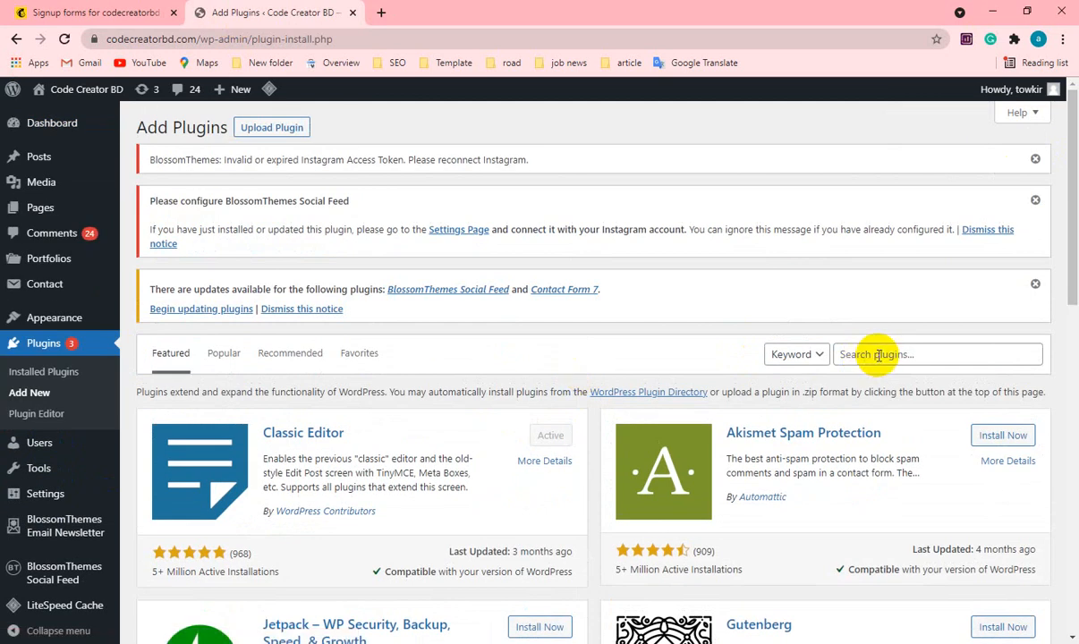
{"action": "left_click", "coordinate": [878, 354]}
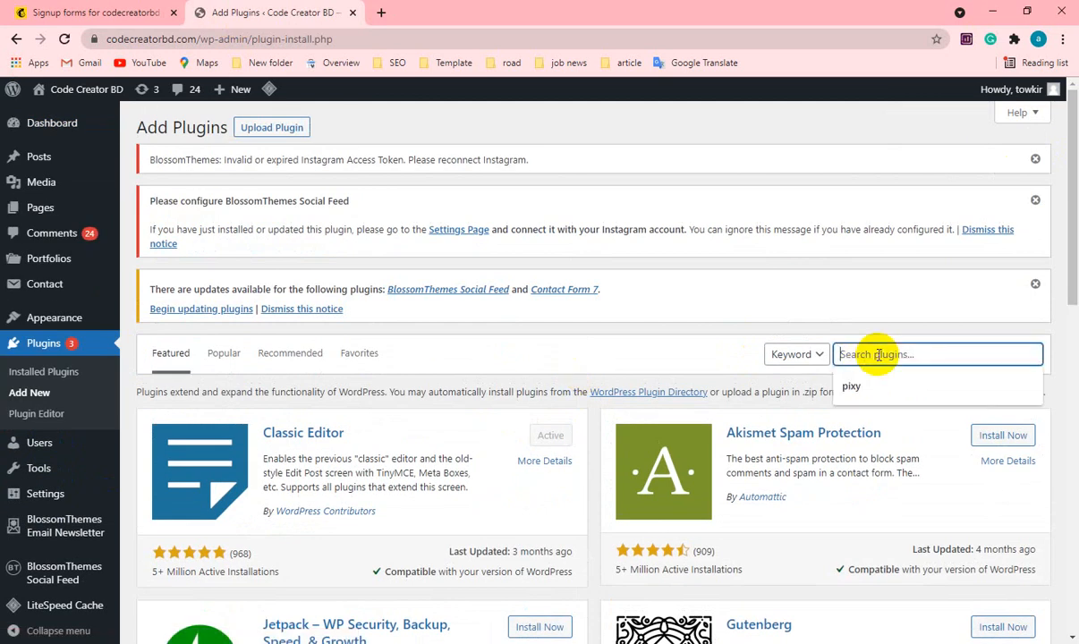
{"action": "type", "text": "mailchimp"}
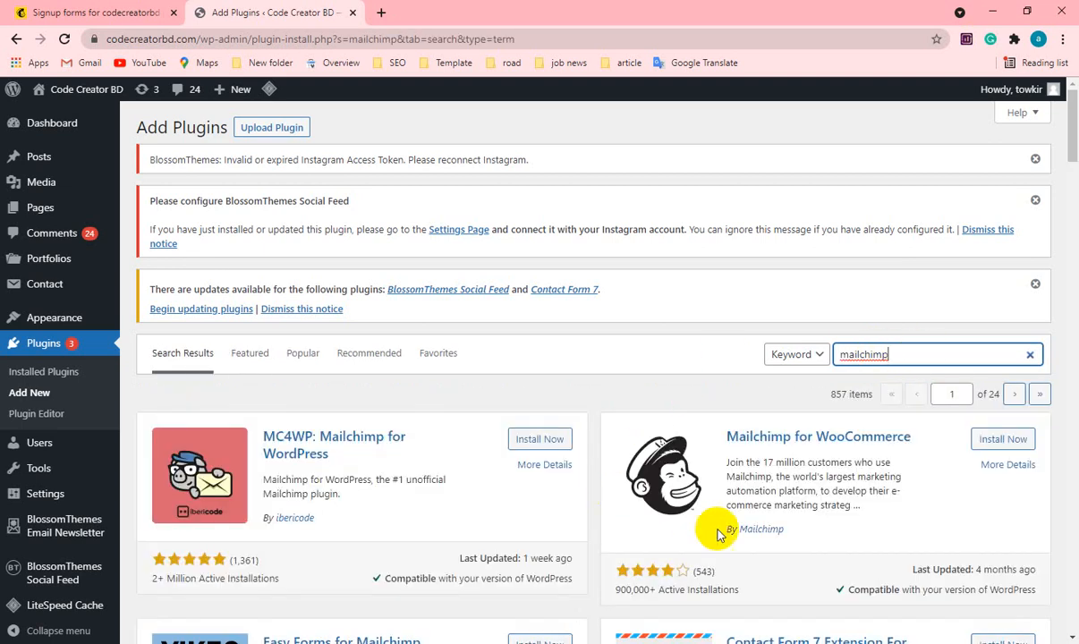
Install and activate the Contact Form 7 Extension For Mailchimp plugin from the search results.
{"action": "scroll", "coordinate": [719, 535], "scroll_direction": "down", "scroll_amount": 2}
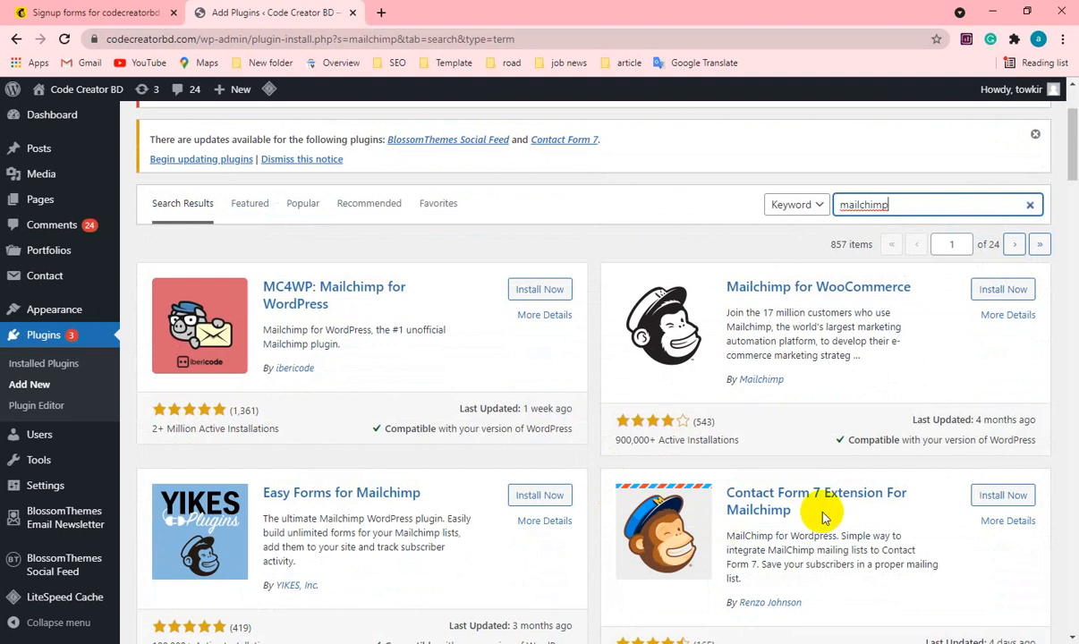
{"action": "scroll", "coordinate": [820, 502], "scroll_direction": "down", "scroll_amount": 1}
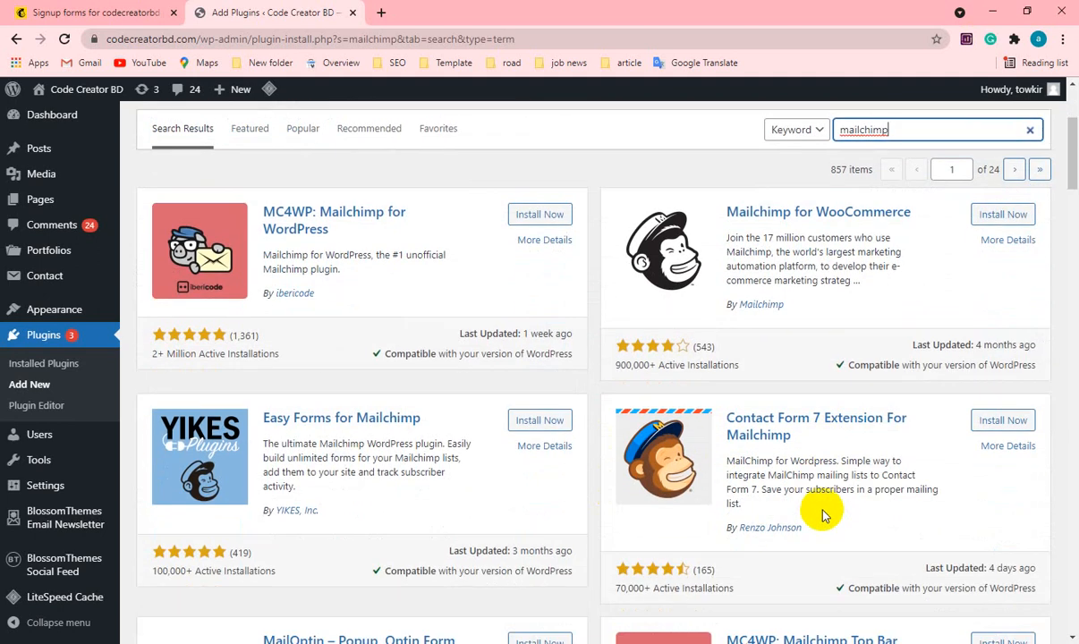
{"action": "scroll", "coordinate": [828, 508], "scroll_direction": "down", "scroll_amount": 1}
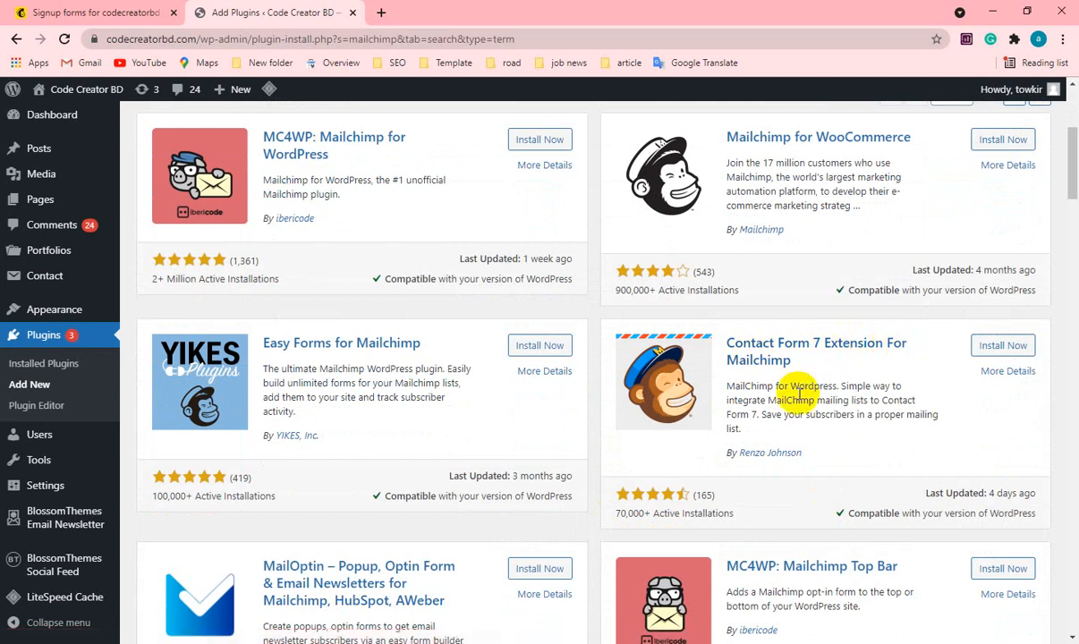
{"action": "scroll", "coordinate": [675, 489], "scroll_direction": "down", "scroll_amount": 2}
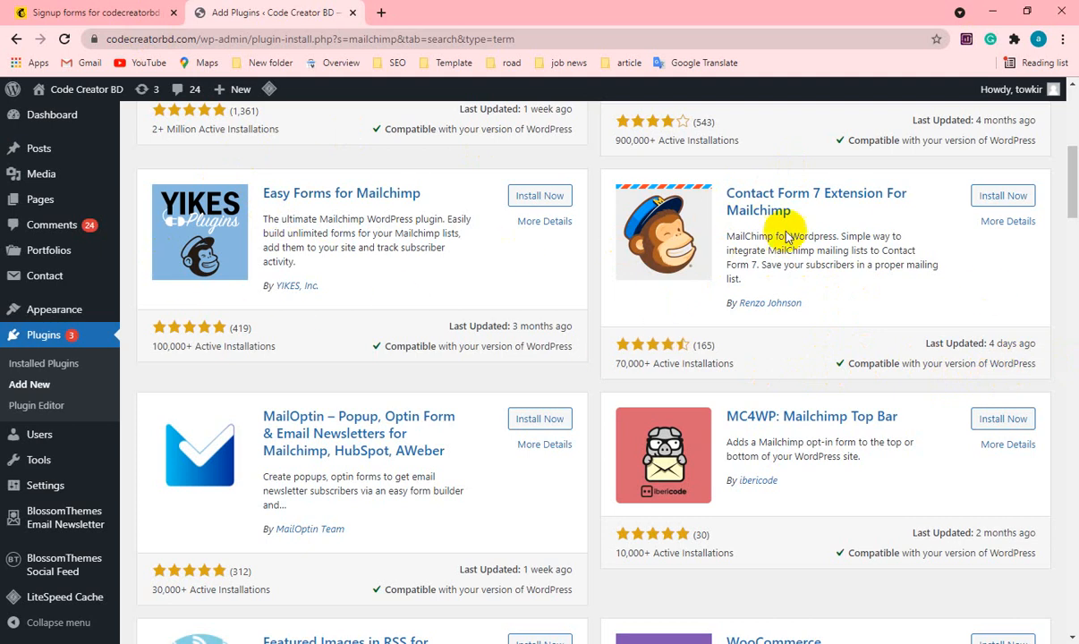
{"action": "scroll", "coordinate": [886, 246], "scroll_direction": "up", "scroll_amount": 1}
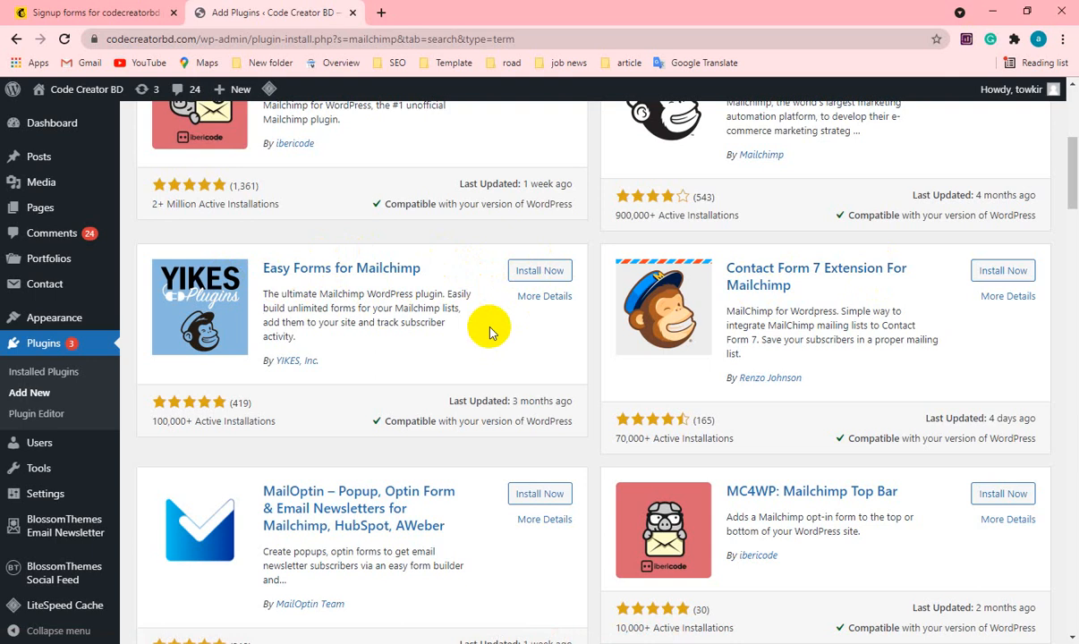
{"action": "scroll", "coordinate": [490, 329], "scroll_direction": "up", "scroll_amount": 3}
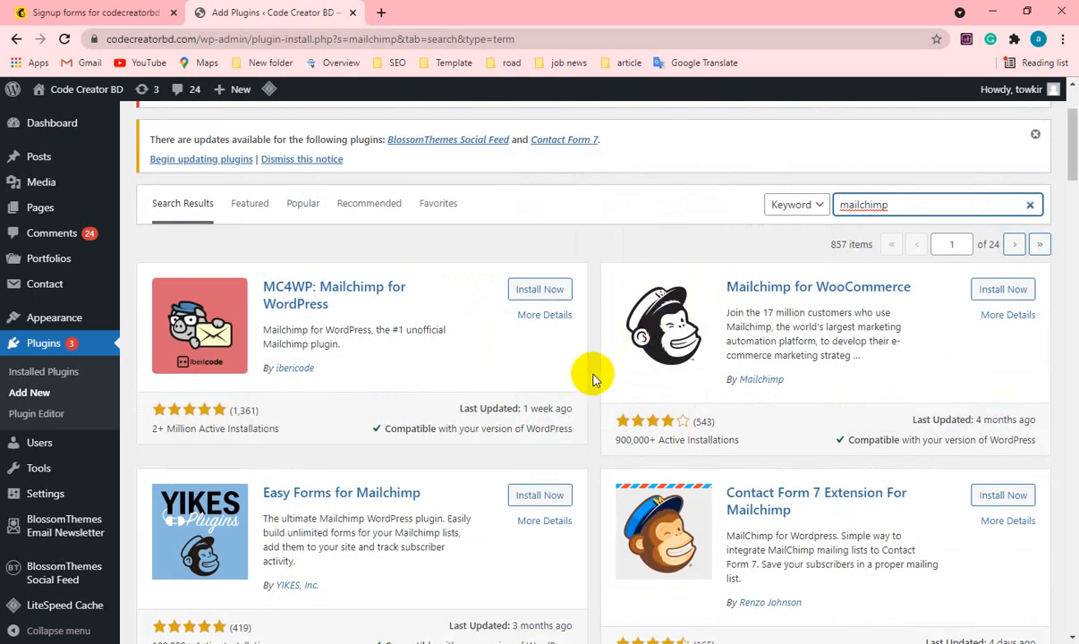
{"action": "scroll", "coordinate": [593, 380], "scroll_direction": "down", "scroll_amount": 3}
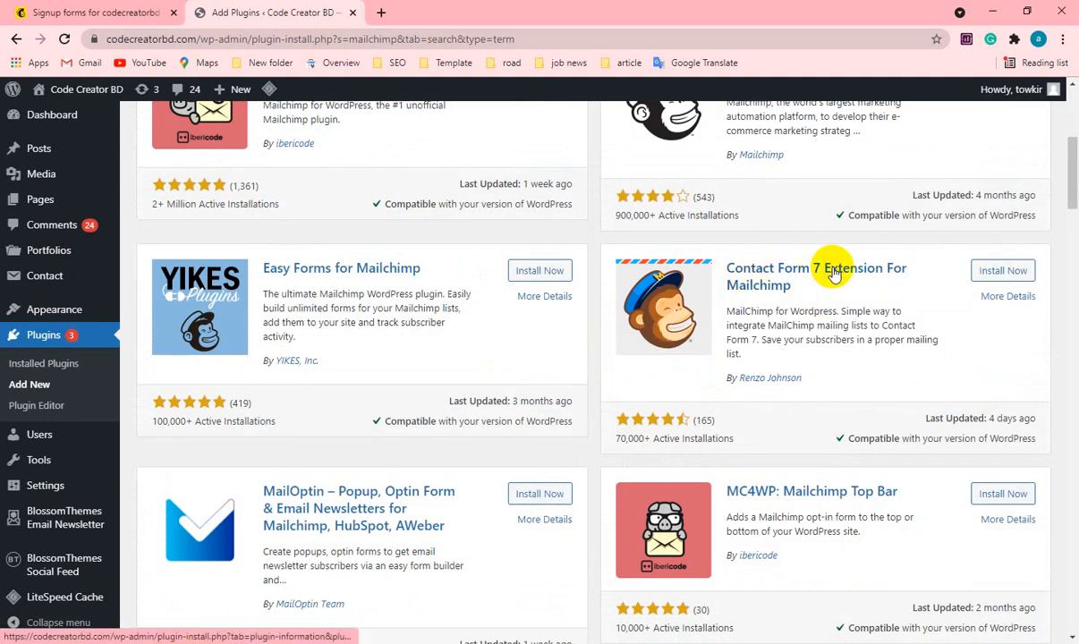
{"action": "left_click", "coordinate": [995, 271]}
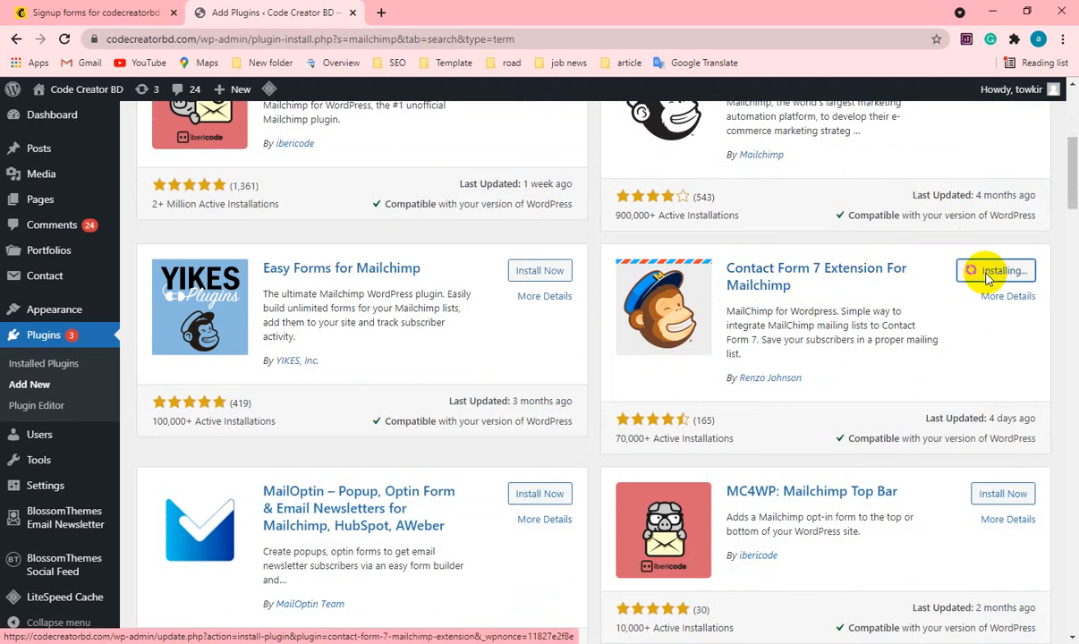
{"action": "left_click", "coordinate": [996, 275]}
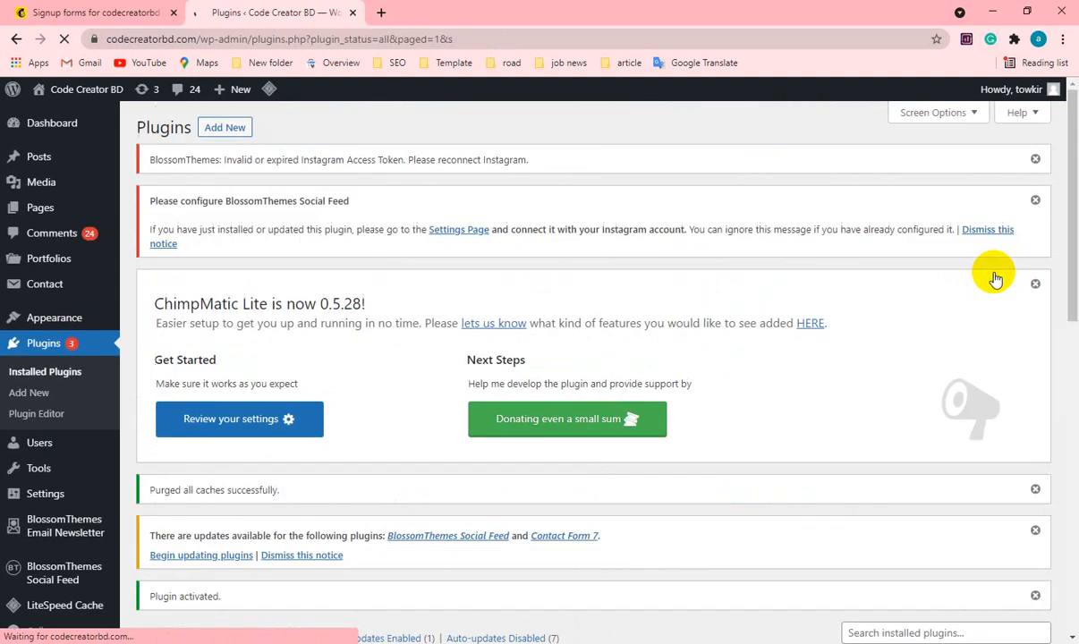
Update the installed Contact Form 7 plugin and open the ChimpMatic settings of its Mailchimp extension.
{"action": "scroll", "coordinate": [577, 336], "scroll_direction": "down", "scroll_amount": 4}
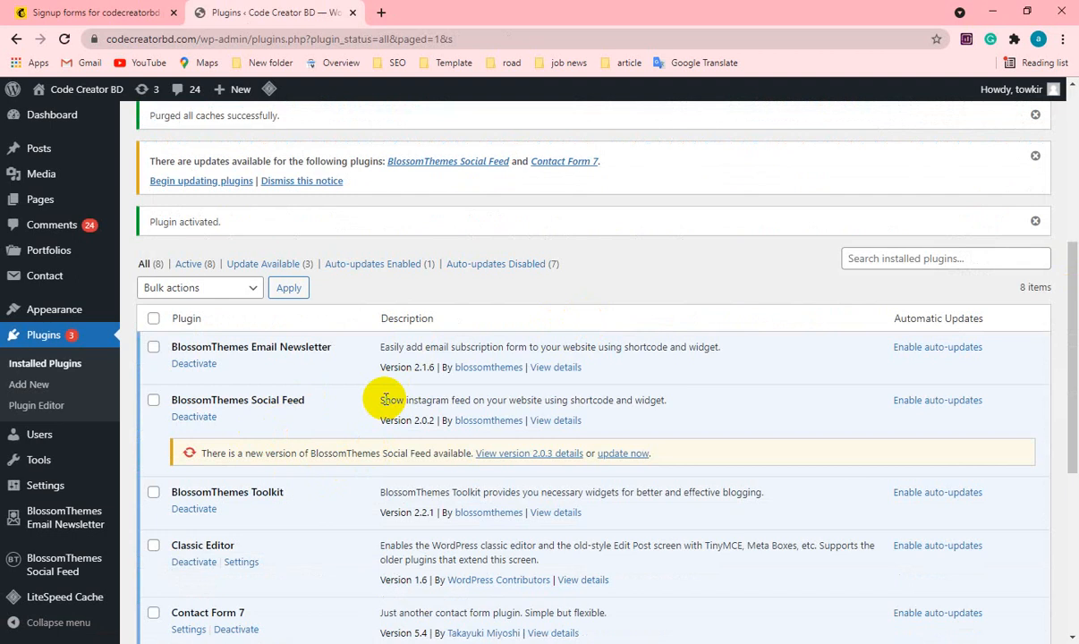
{"action": "scroll", "coordinate": [385, 398], "scroll_direction": "down", "scroll_amount": 3}
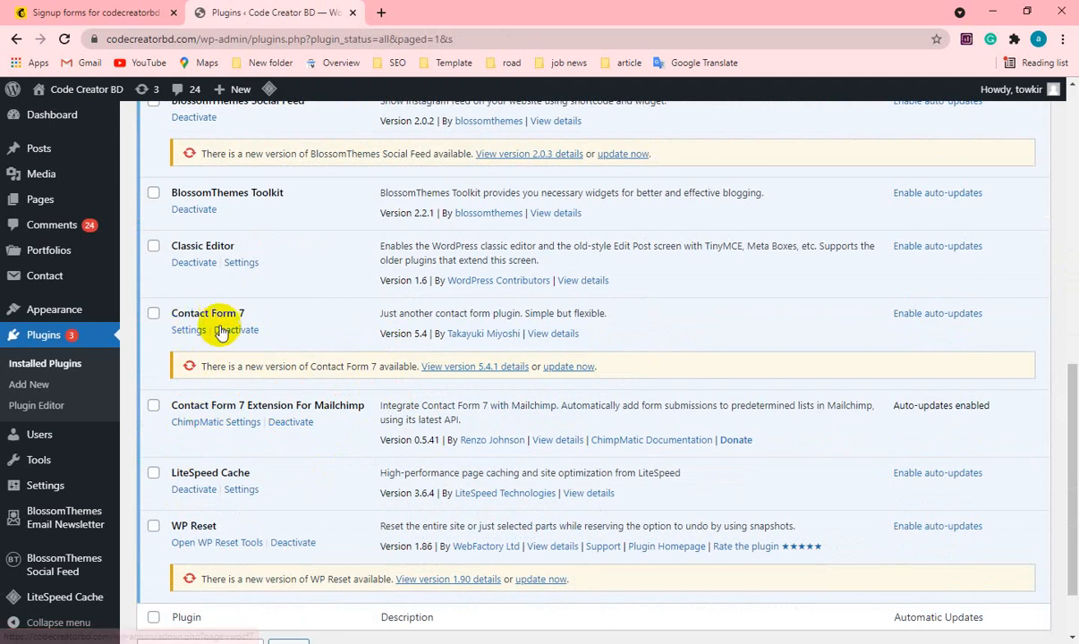
{"action": "left_click", "coordinate": [568, 366]}
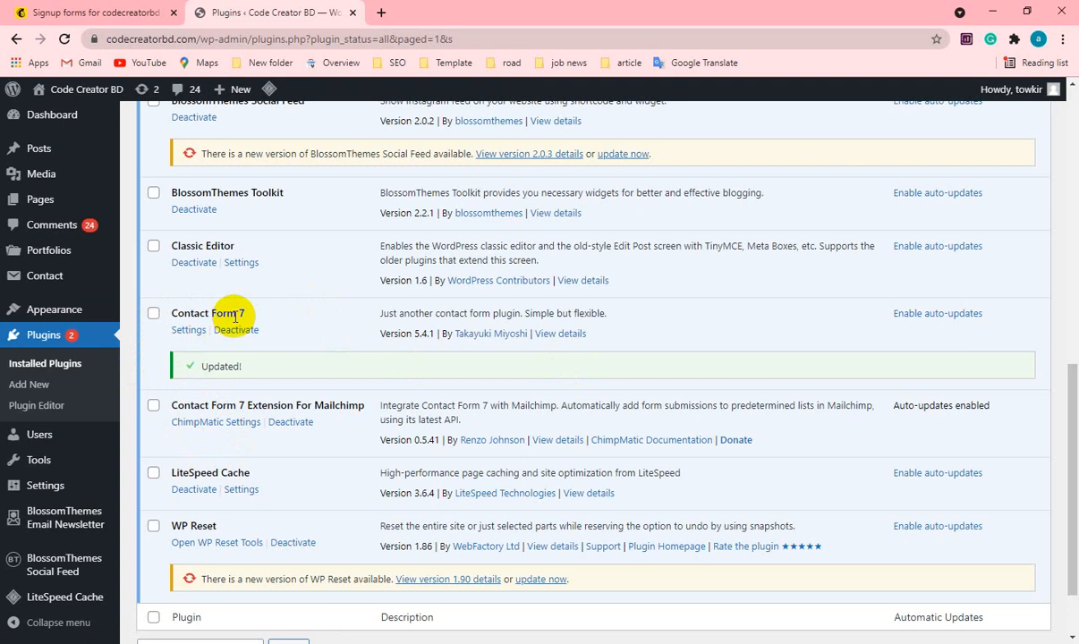
{"action": "left_click", "coordinate": [217, 424]}
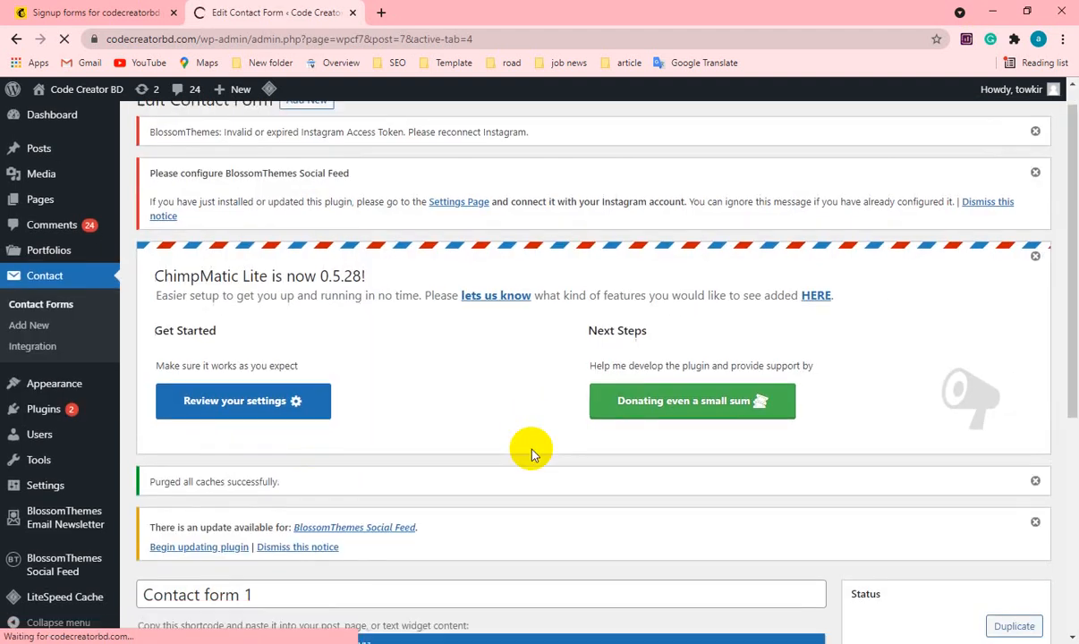
{"action": "scroll", "coordinate": [526, 429], "scroll_direction": "down", "scroll_amount": 4}
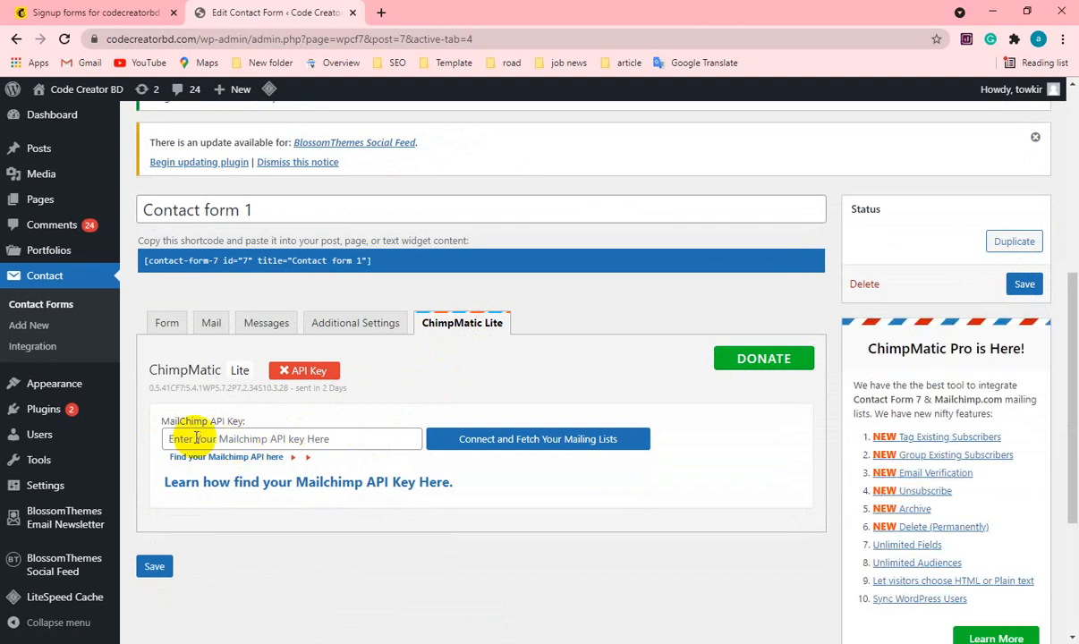
Switch to Mailchimp and open the API keys page from the account profile.
{"action": "left_click", "coordinate": [97, 16]}
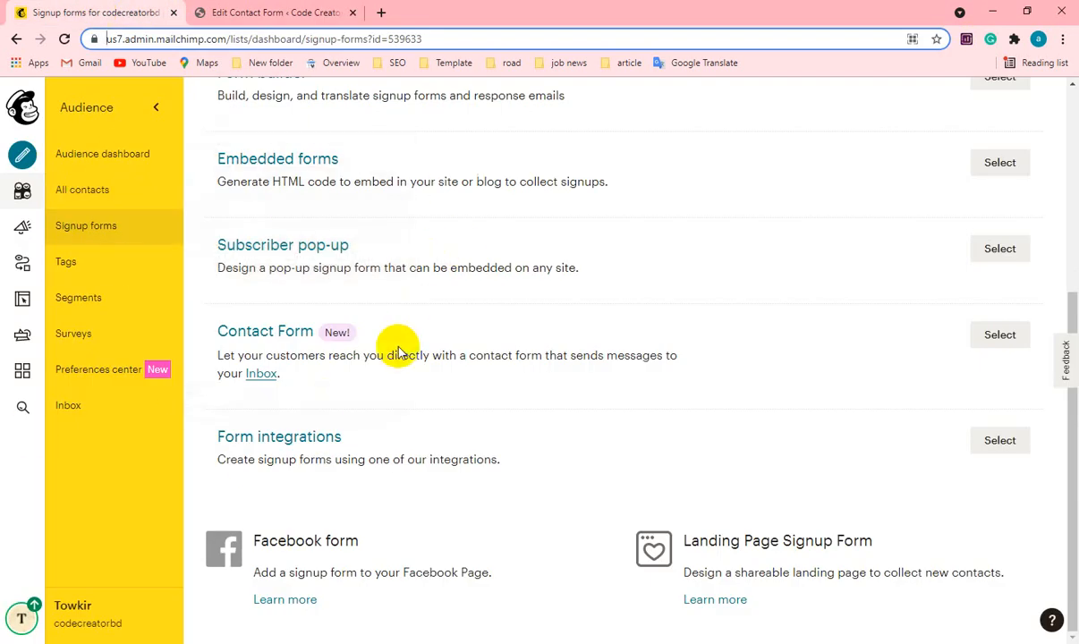
{"action": "left_click", "coordinate": [22, 619]}
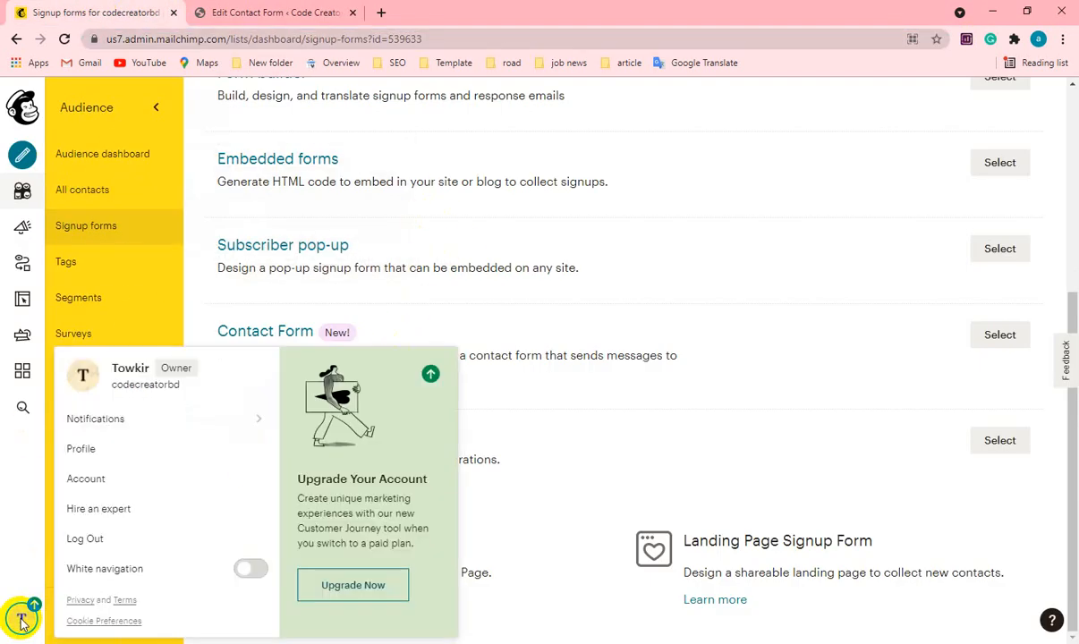
{"action": "left_click", "coordinate": [106, 455]}
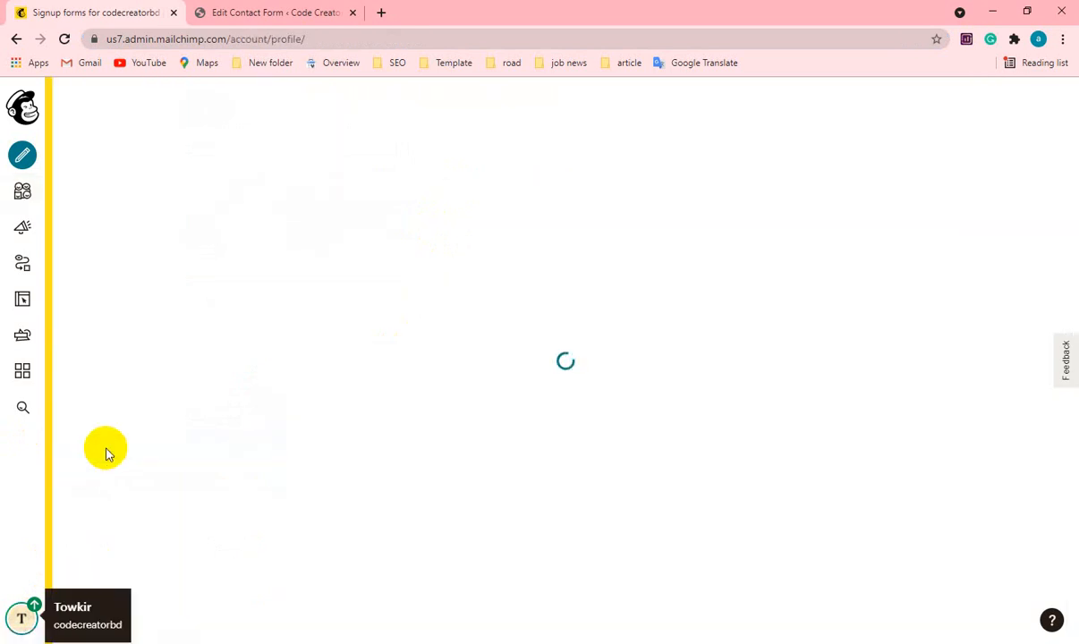
{"action": "left_click", "coordinate": [21, 614]}
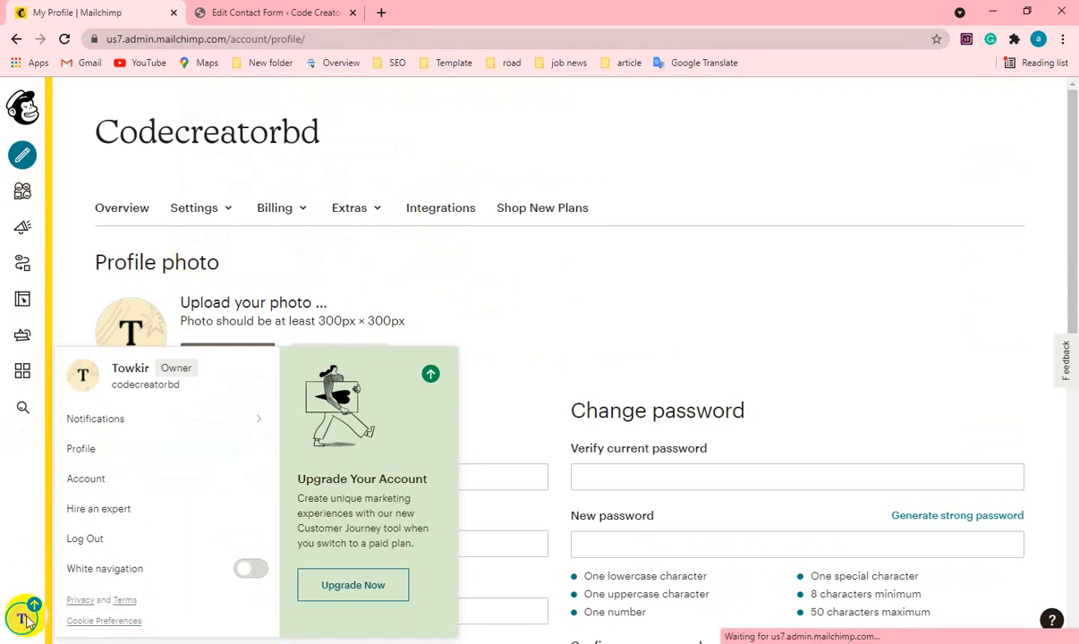
{"action": "left_click", "coordinate": [87, 450]}
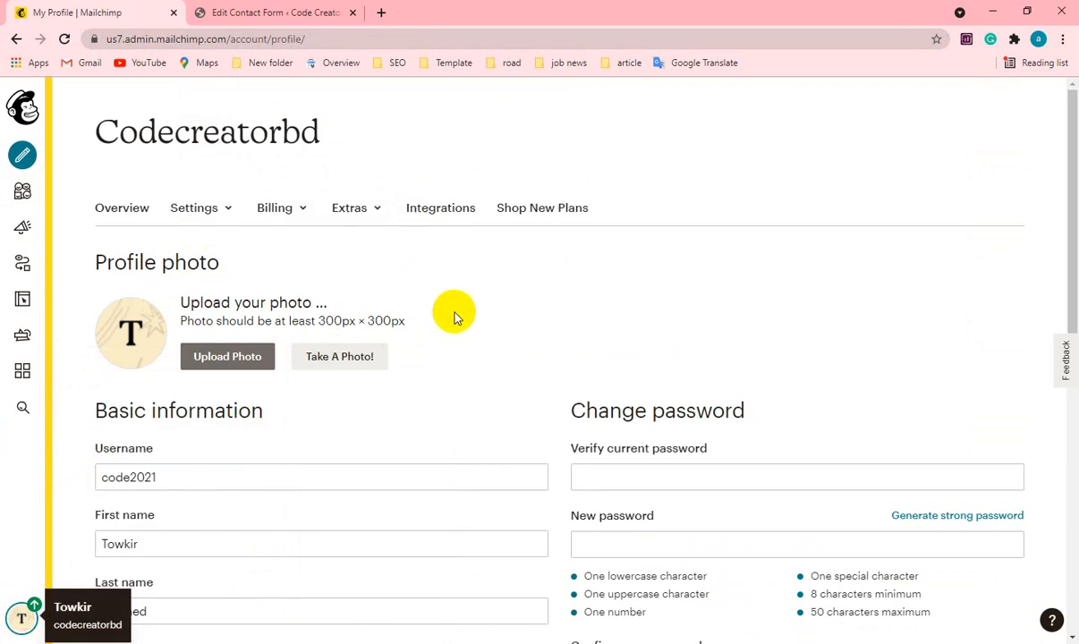
{"action": "left_click", "coordinate": [376, 215]}
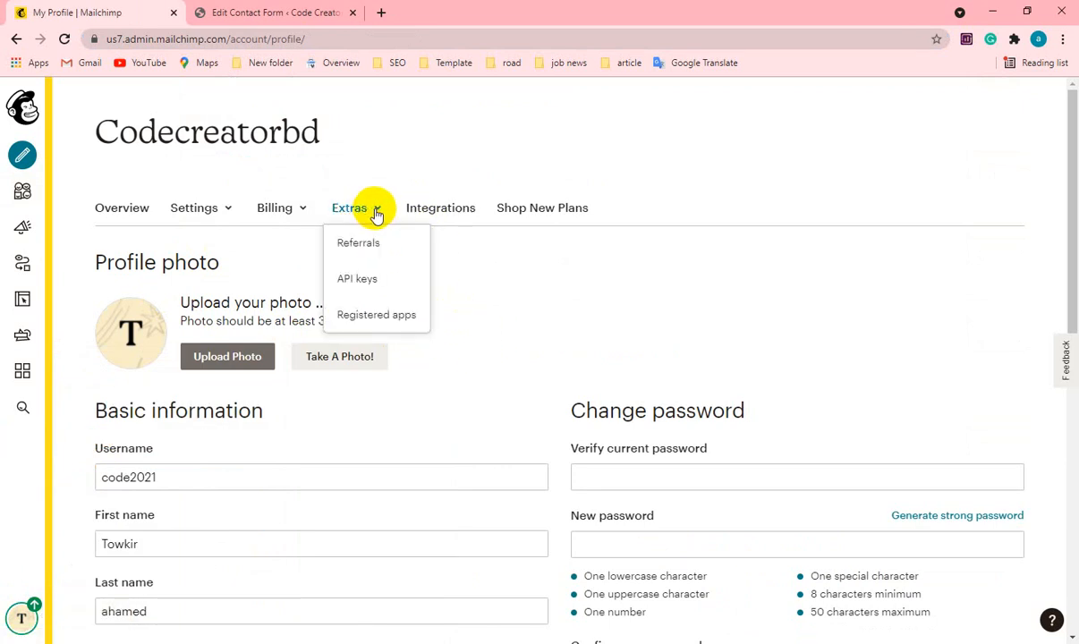
{"action": "left_click", "coordinate": [364, 285]}
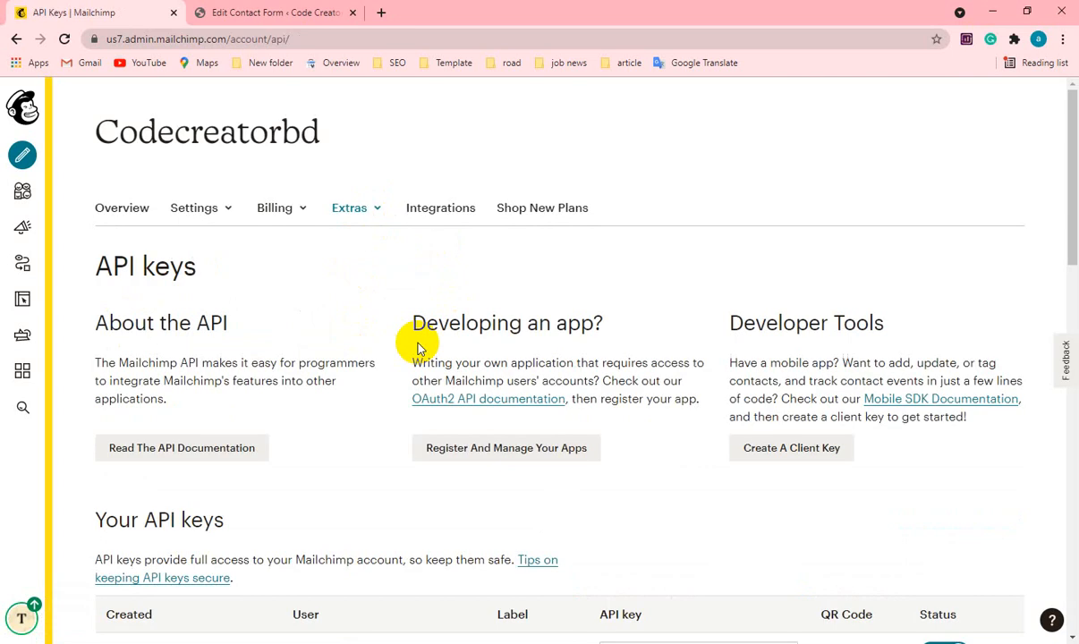
Examine the API keys page for the account's existing API key and the options for creating a key.
{"action": "scroll", "coordinate": [494, 390], "scroll_direction": "down", "scroll_amount": 8}
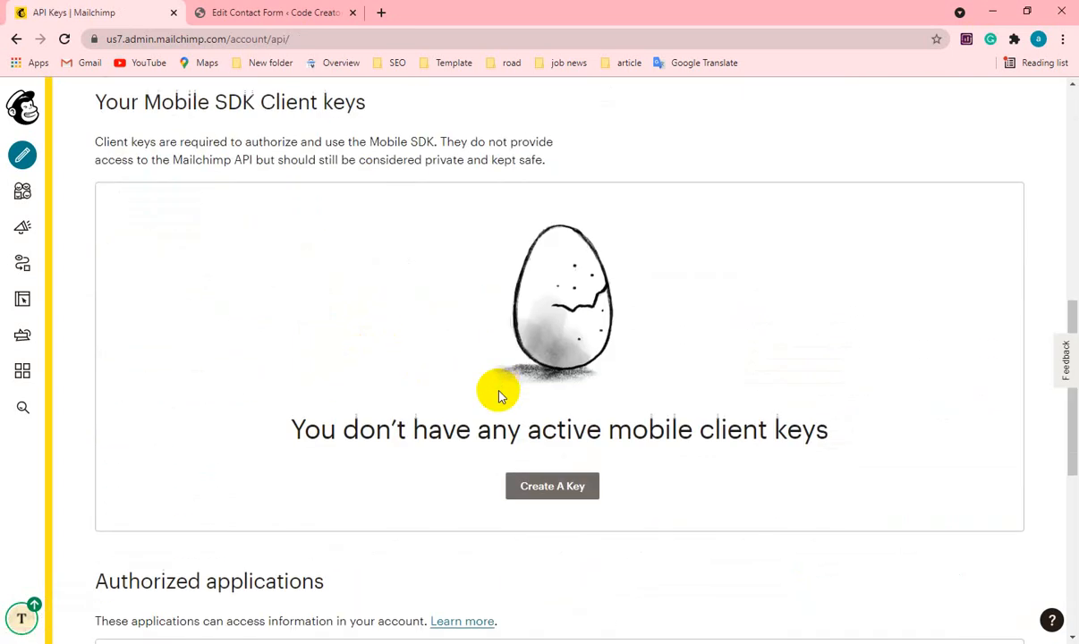
{"action": "scroll", "coordinate": [501, 396], "scroll_direction": "down", "scroll_amount": 2}
{"action": "left_click", "coordinate": [550, 357]}
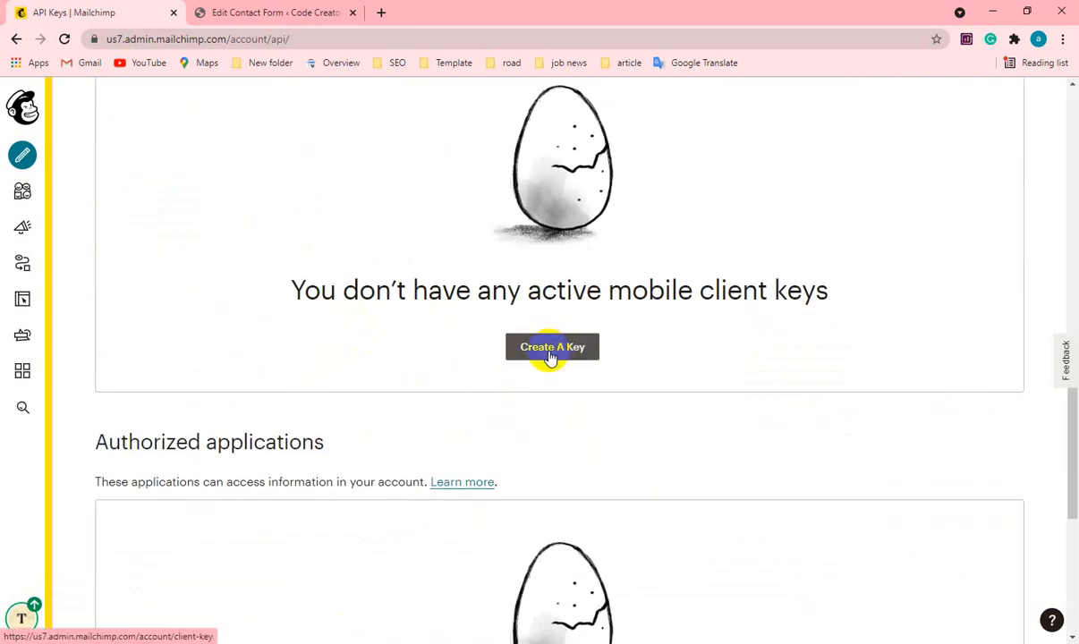
{"action": "scroll", "coordinate": [548, 354], "scroll_direction": "up", "scroll_amount": 3}
{"action": "scroll", "coordinate": [398, 354], "scroll_direction": "up", "scroll_amount": 2}
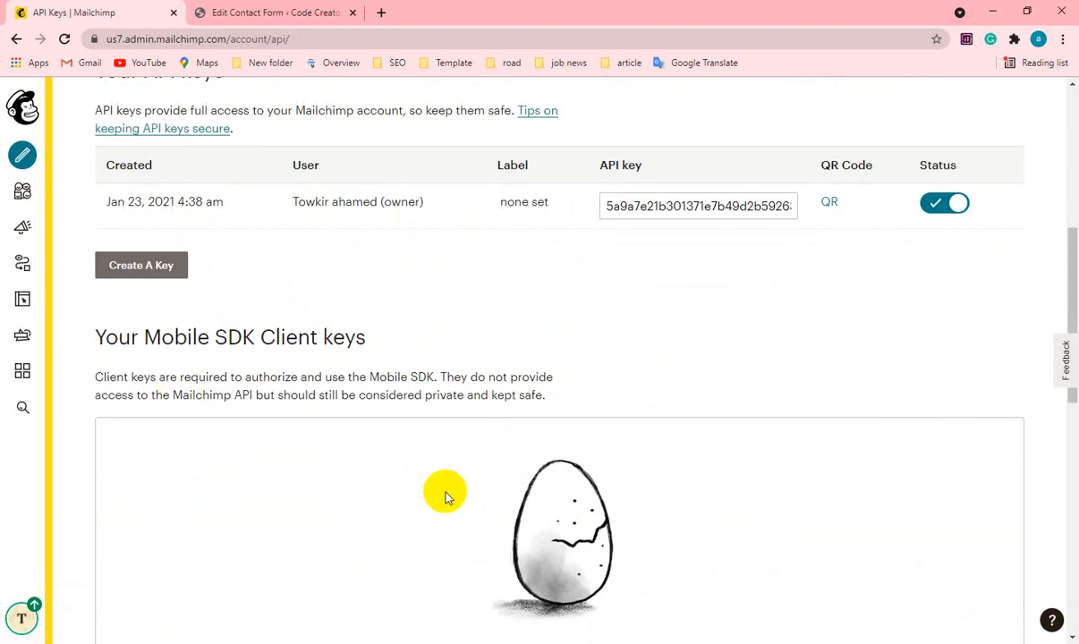
{"action": "left_click", "coordinate": [613, 207]}
{"action": "scroll", "coordinate": [723, 316], "scroll_direction": "down", "scroll_amount": 3}
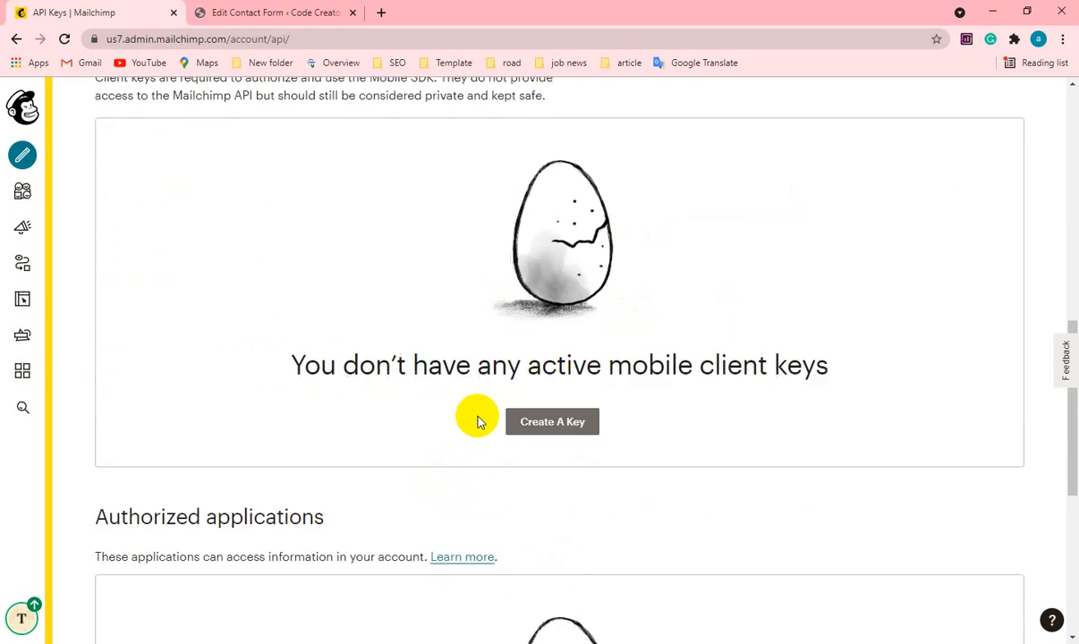
{"action": "left_click", "coordinate": [559, 428]}
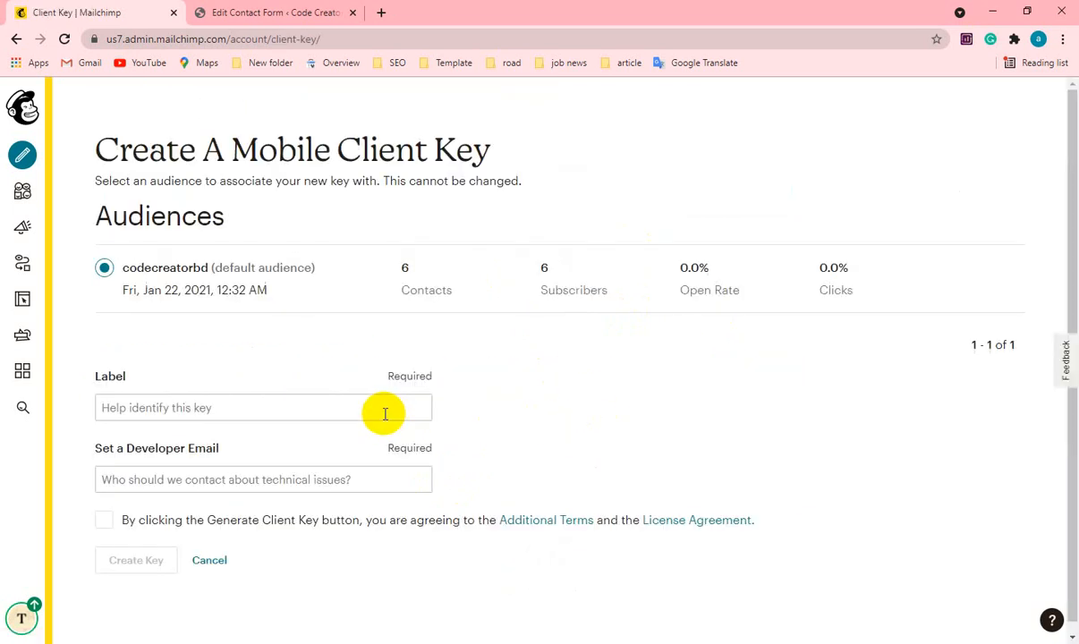
{"action": "scroll", "coordinate": [413, 416], "scroll_direction": "down", "scroll_amount": 1}
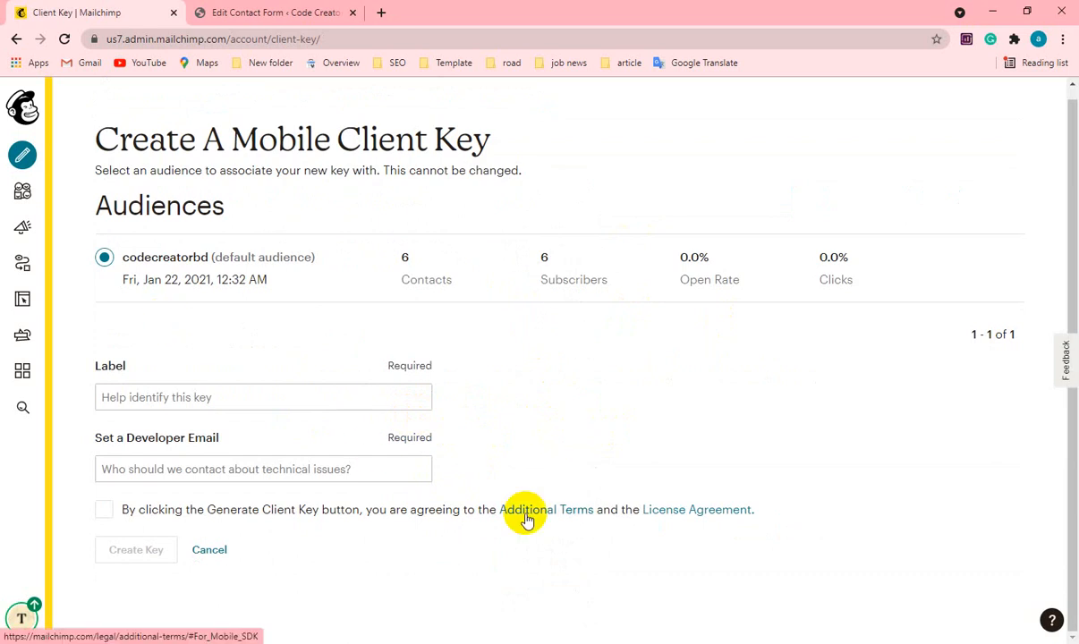
{"action": "scroll", "coordinate": [526, 519], "scroll_direction": "up", "scroll_amount": 1}
{"action": "left_click", "coordinate": [209, 559]}
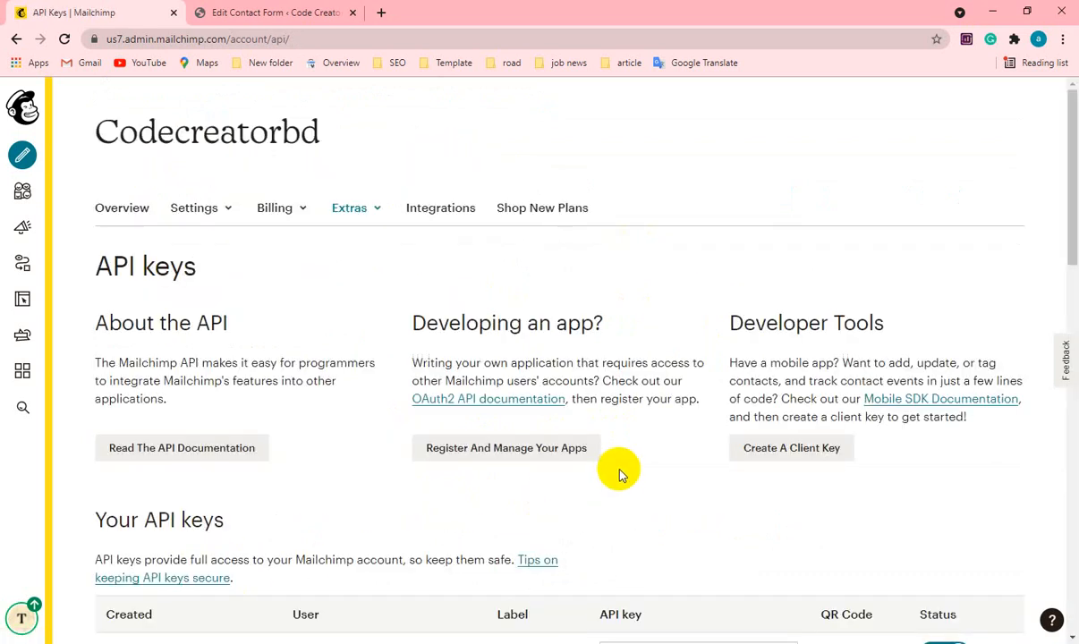
Create a new API key for the Mailchimp account and copy the newly created key.
{"action": "scroll", "coordinate": [620, 474], "scroll_direction": "down", "scroll_amount": 3}
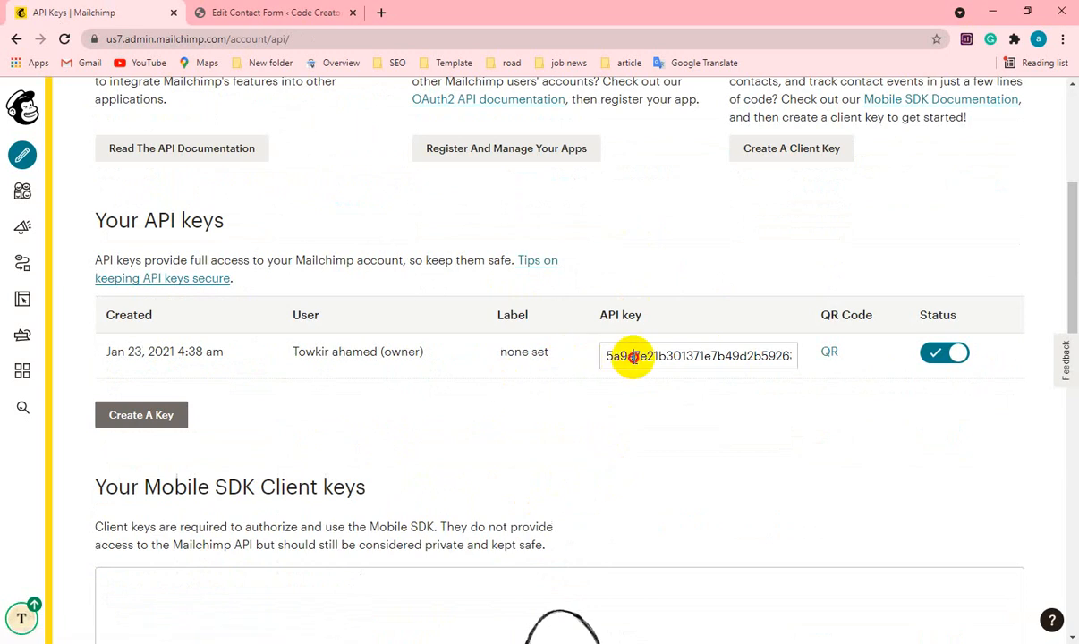
{"action": "left_click", "coordinate": [633, 356]}
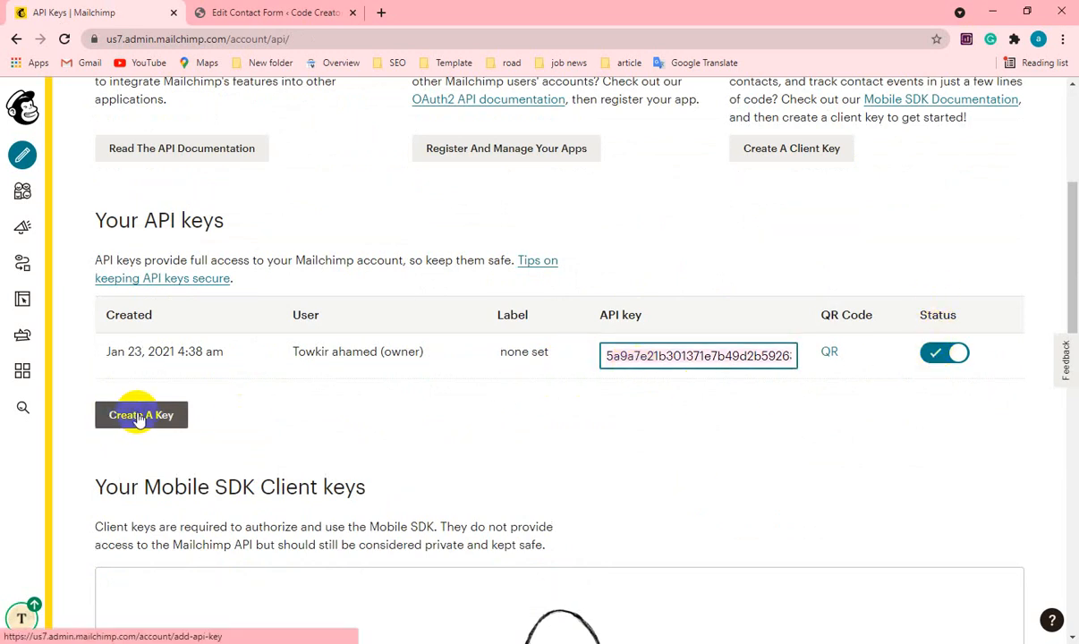
{"action": "left_click", "coordinate": [140, 419]}
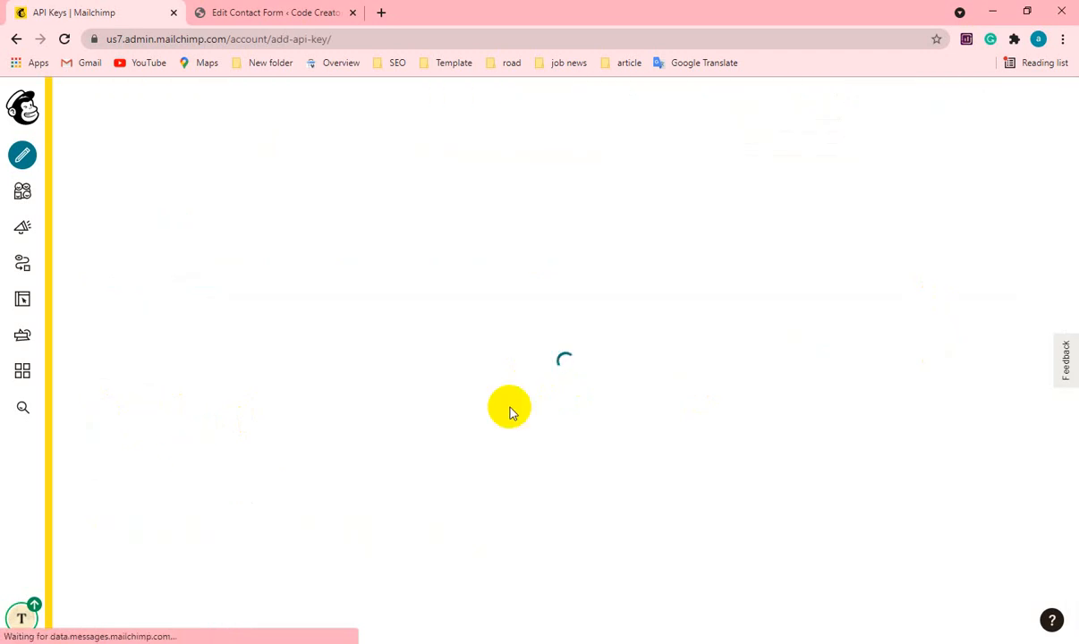
{"action": "scroll", "coordinate": [510, 412], "scroll_direction": "down", "scroll_amount": 3}
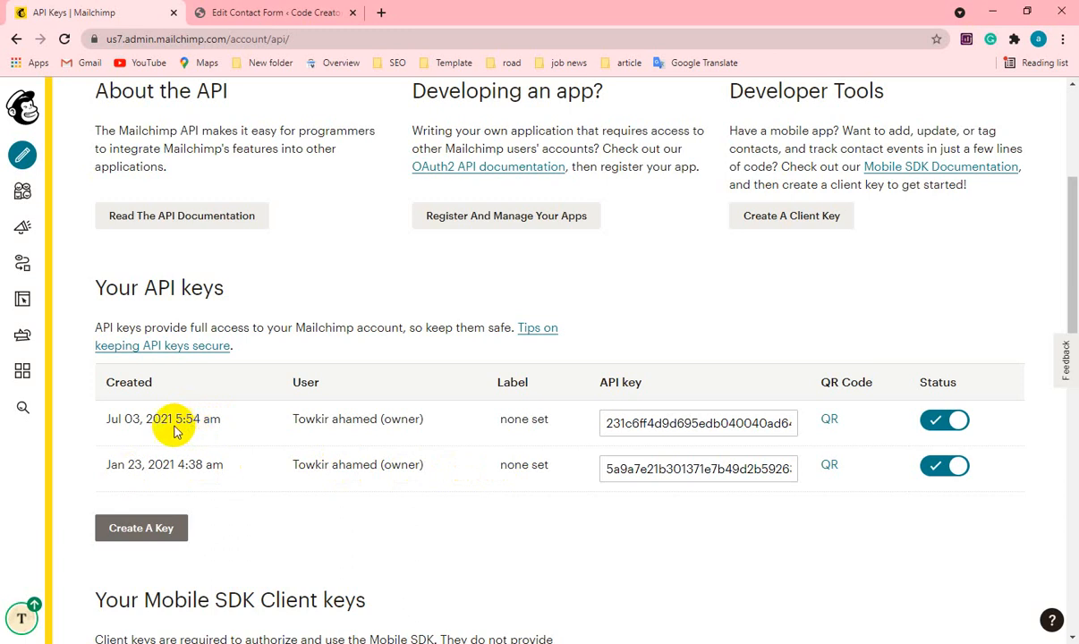
{"action": "triple_click", "coordinate": [130, 424]}
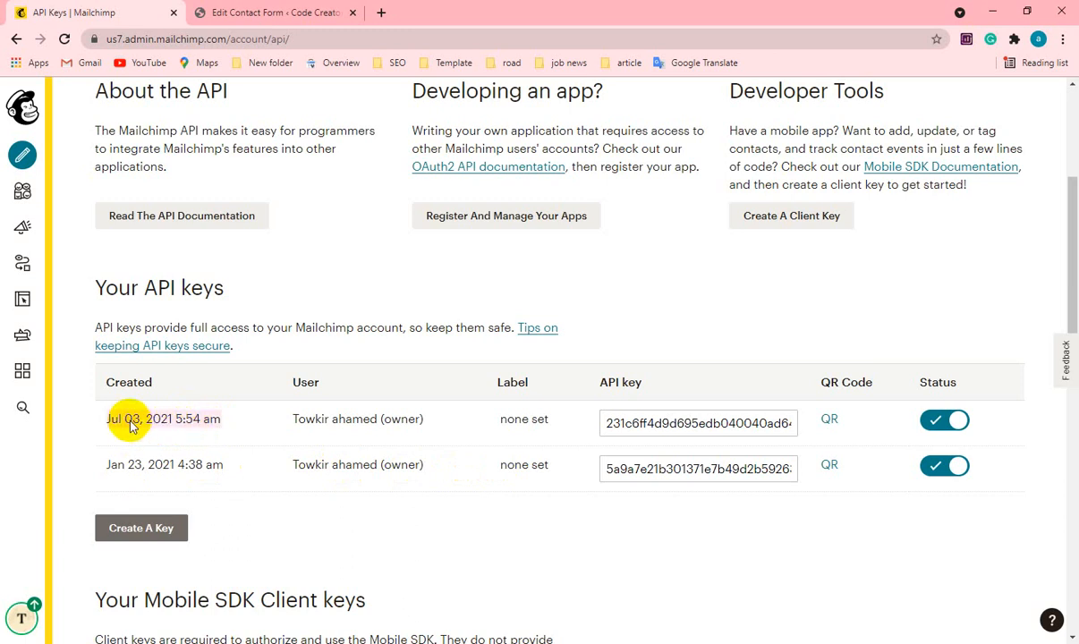
{"action": "left_click", "coordinate": [667, 423]}
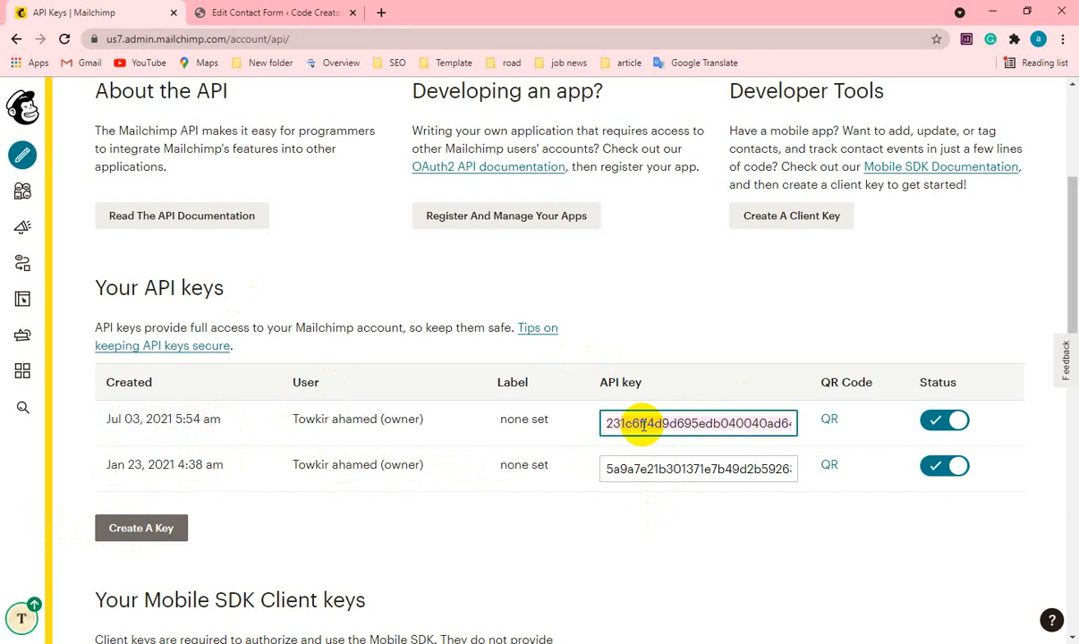
Switch to the WordPress contact form, paste the Mailchimp API key into ChimpMatic Lite, and connect to fetch the mailing lists.
{"action": "left_click", "coordinate": [260, 13]}
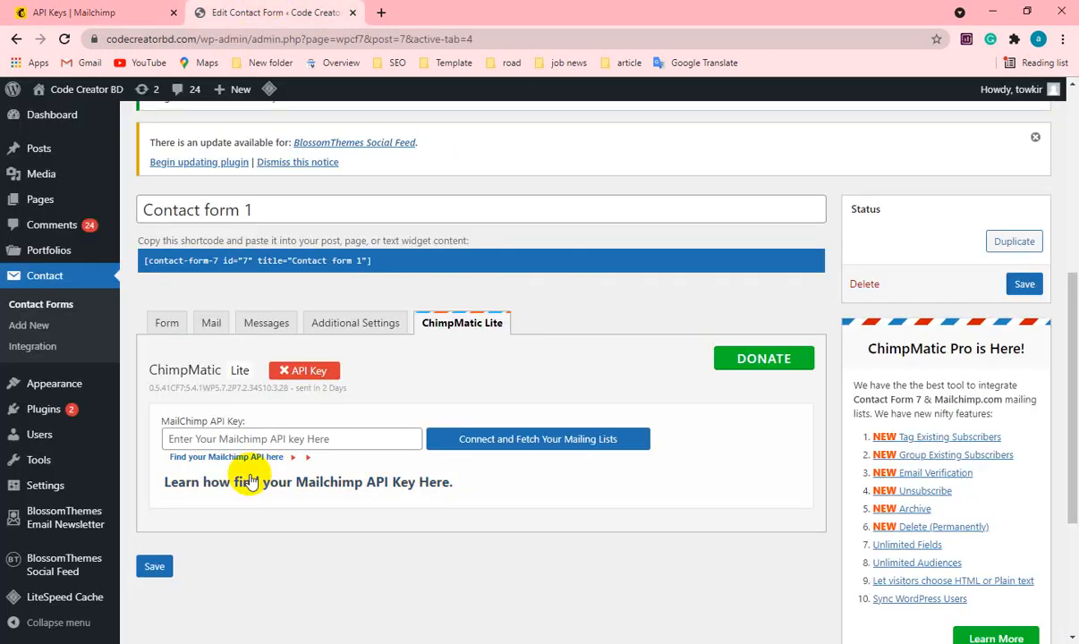
{"action": "left_click", "coordinate": [226, 440]}
{"action": "key", "text": "ctrl+v"}
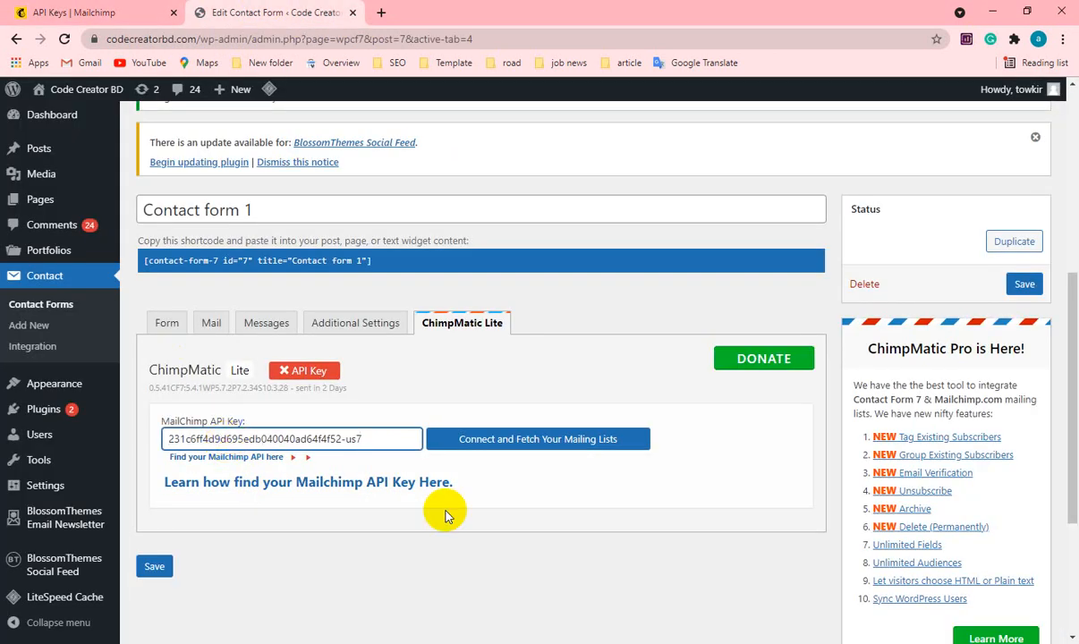
{"action": "left_click", "coordinate": [534, 499]}
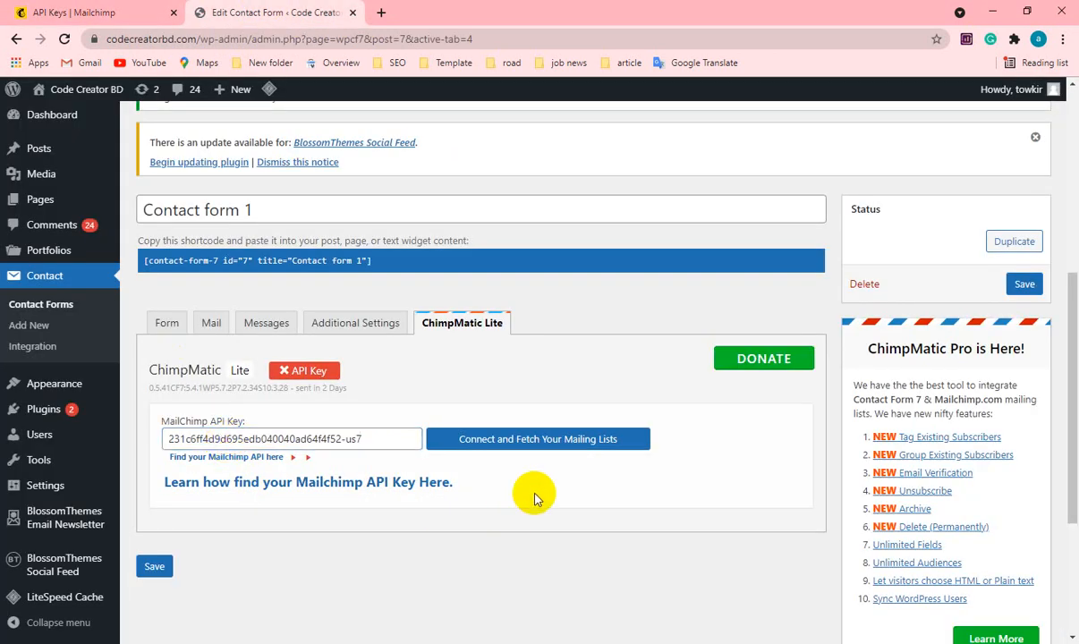
{"action": "left_click", "coordinate": [508, 450]}
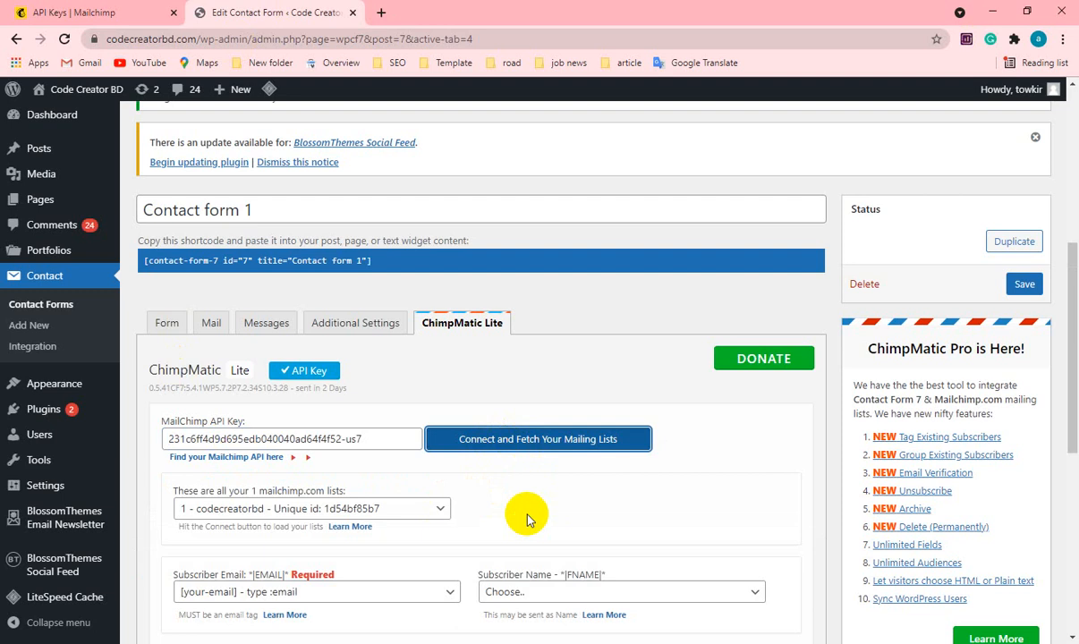
Map the Subscriber Name field to [your-name] in the ChimpMatic Lite settings and save the contact form.
{"action": "scroll", "coordinate": [521, 514], "scroll_direction": "down", "scroll_amount": 3}
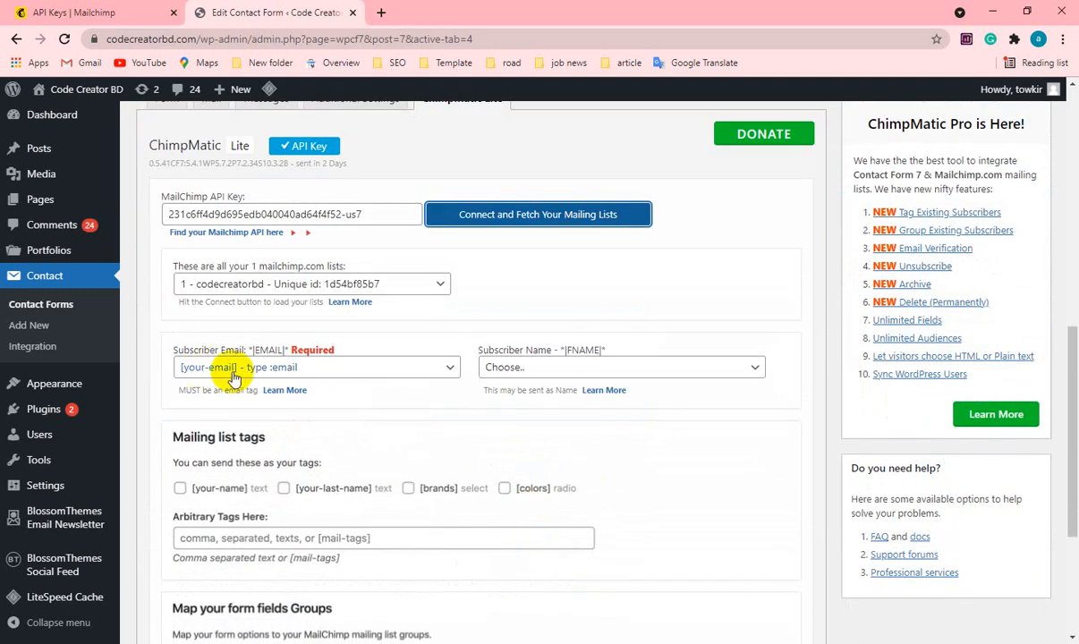
{"action": "left_click", "coordinate": [577, 369]}
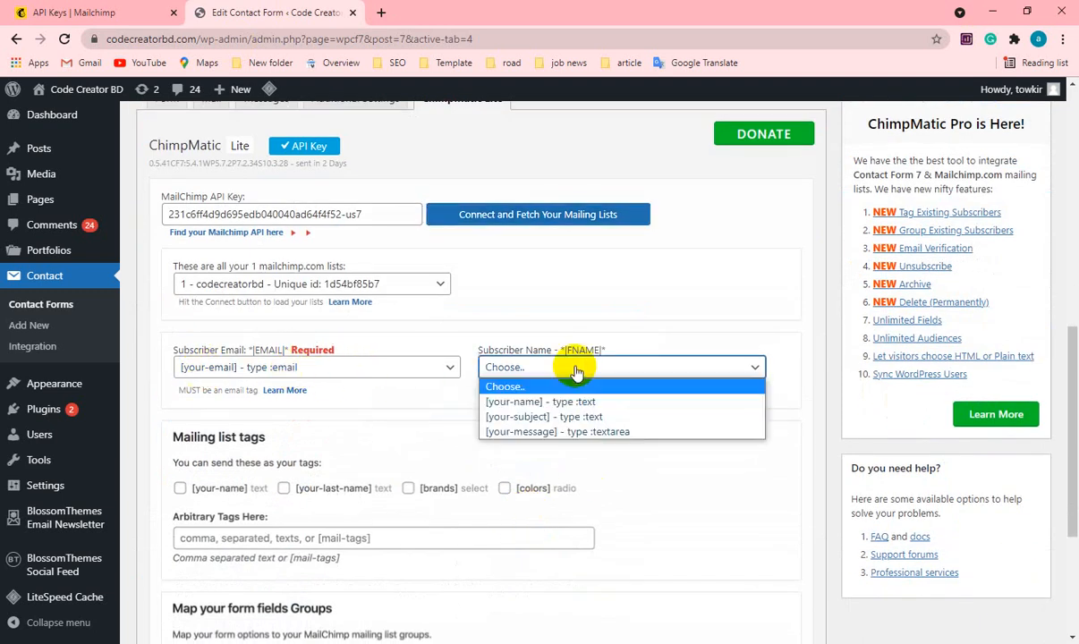
{"action": "left_click", "coordinate": [501, 402]}
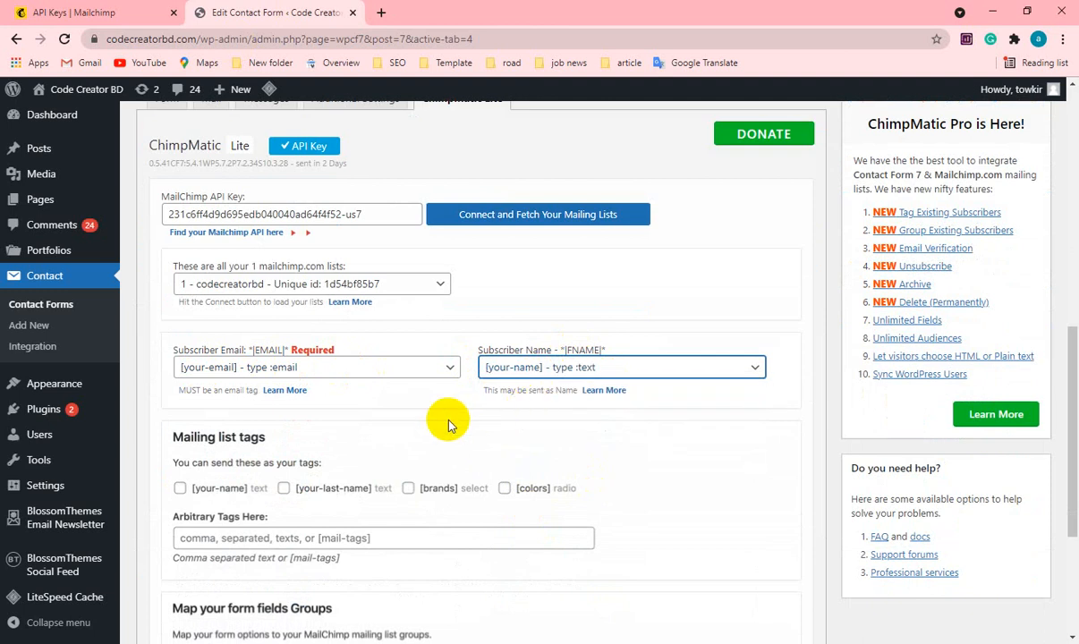
{"action": "scroll", "coordinate": [447, 422], "scroll_direction": "down", "scroll_amount": 3}
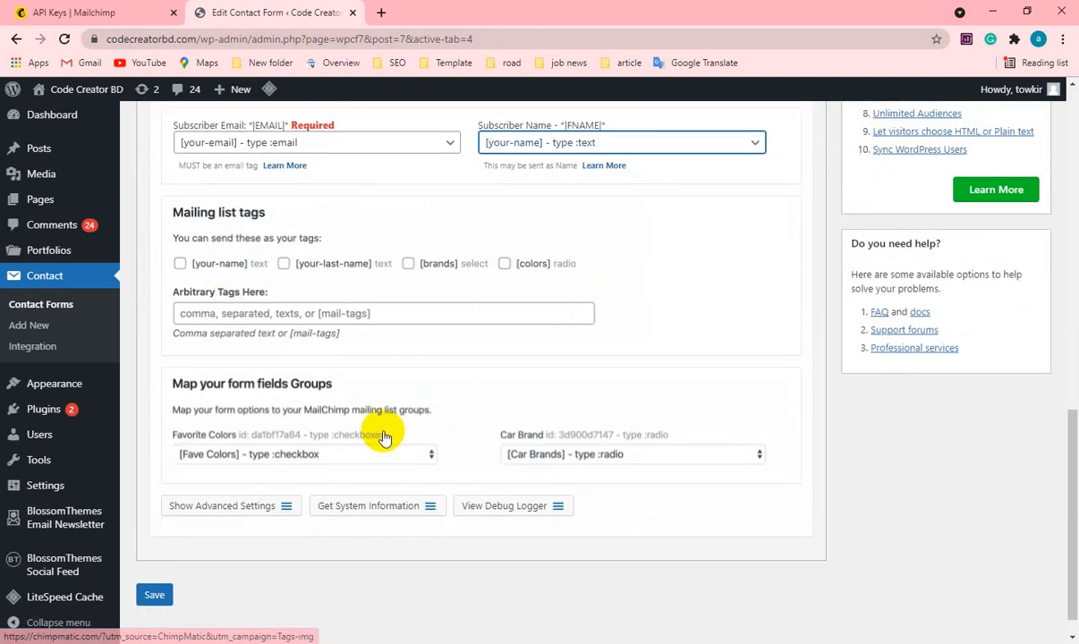
{"action": "scroll", "coordinate": [635, 490], "scroll_direction": "up", "scroll_amount": 4}
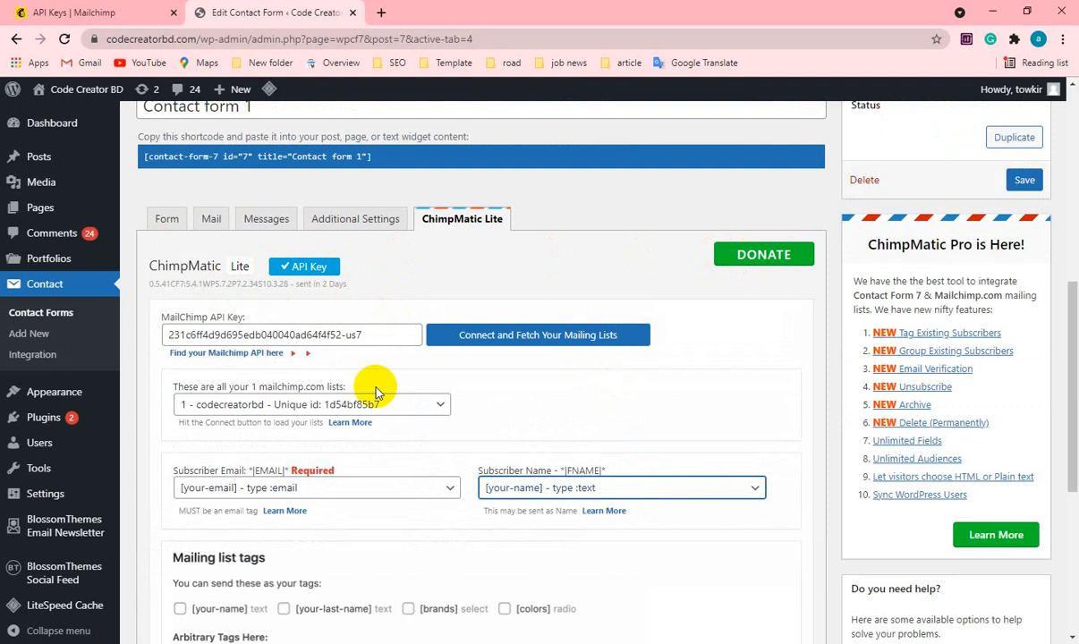
{"action": "scroll", "coordinate": [376, 392], "scroll_direction": "down", "scroll_amount": 4}
{"action": "left_click", "coordinate": [154, 567]}
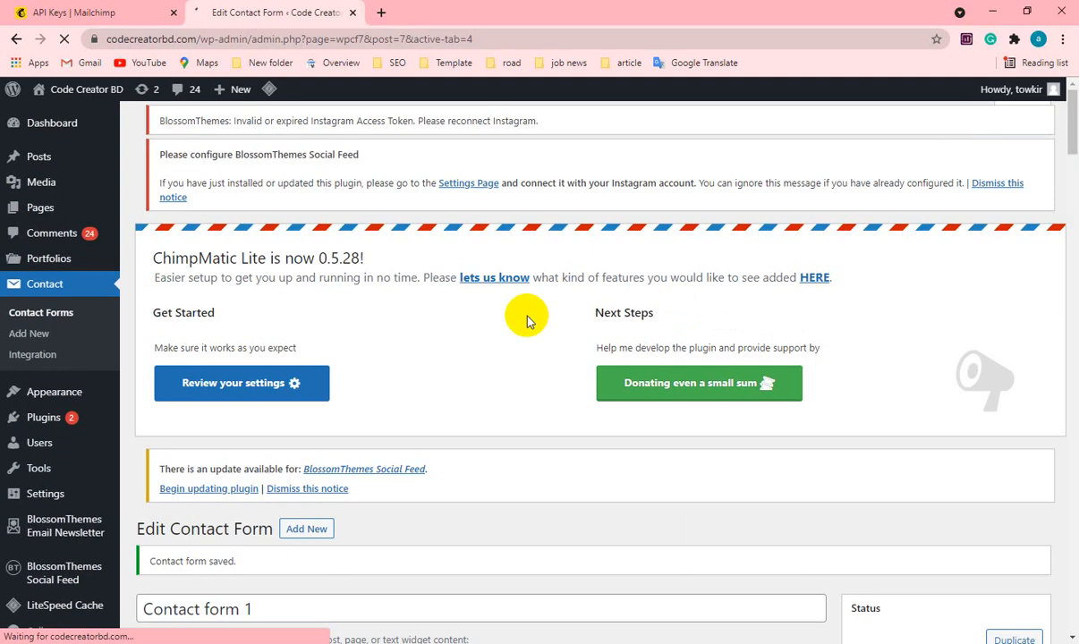
{"action": "scroll", "coordinate": [486, 390], "scroll_direction": "down", "scroll_amount": 4}
{"action": "scroll", "coordinate": [486, 390], "scroll_direction": "up", "scroll_amount": 4}
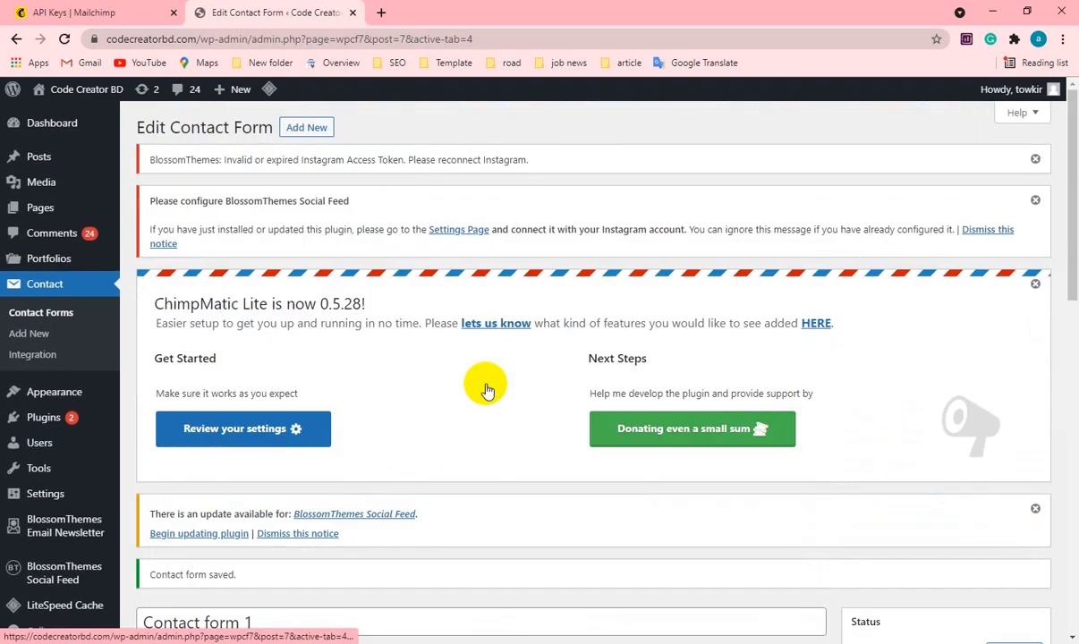
{"action": "scroll", "coordinate": [486, 391], "scroll_direction": "down", "scroll_amount": 8}
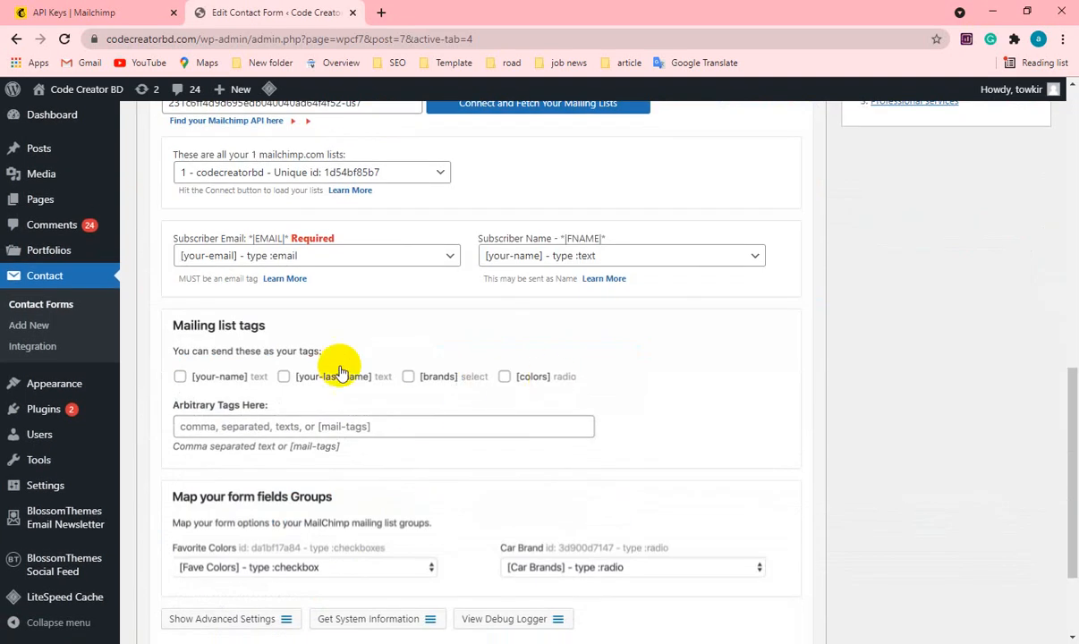
{"action": "scroll", "coordinate": [495, 428], "scroll_direction": "down", "scroll_amount": 3}
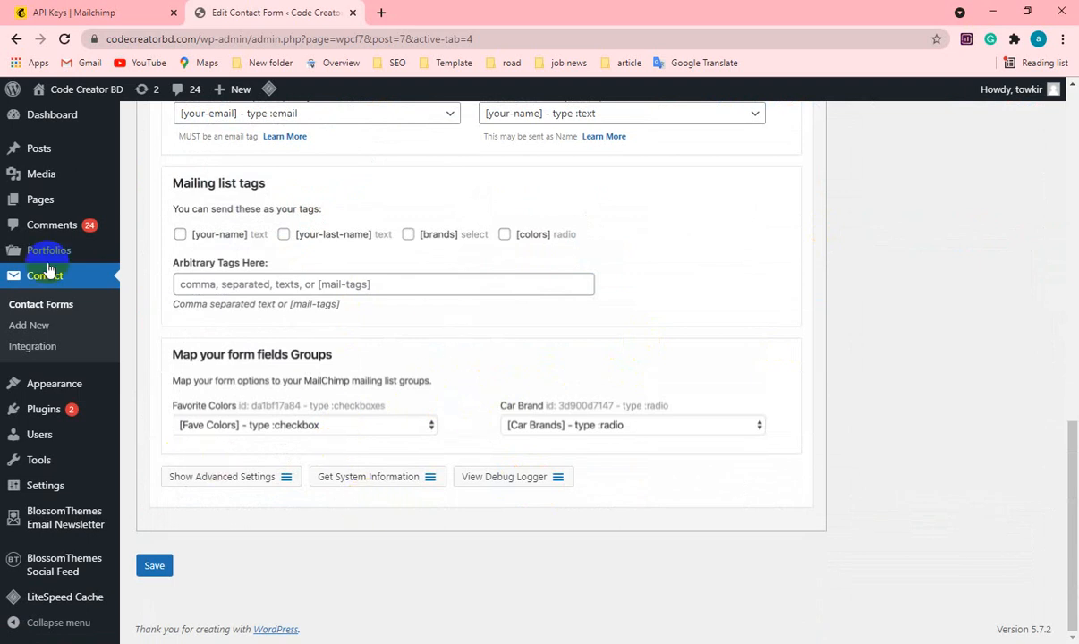
Return to the contact forms list, select the shortcode of Contact form 1, and open that form for editing.
{"action": "left_click", "coordinate": [33, 310]}
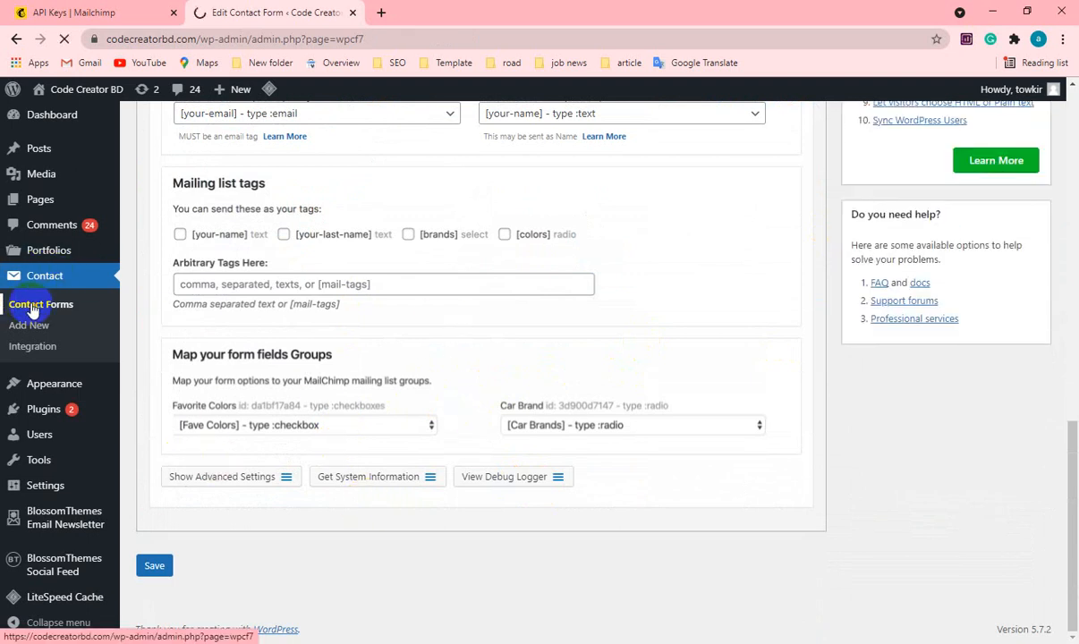
{"action": "scroll", "coordinate": [337, 487], "scroll_direction": "down", "scroll_amount": 5}
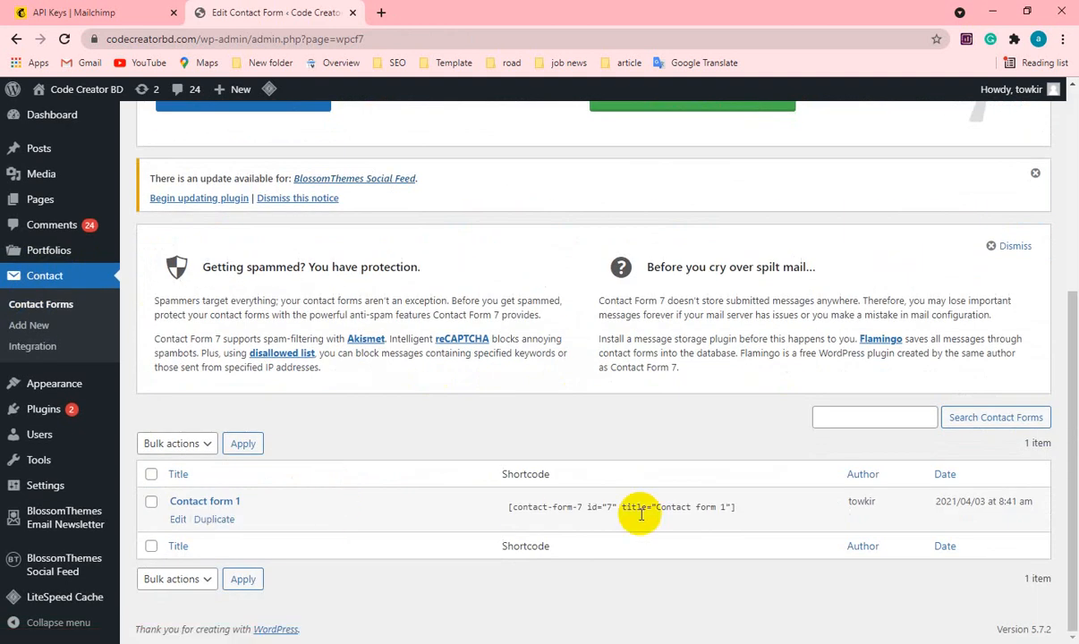
{"action": "left_click", "coordinate": [513, 509]}
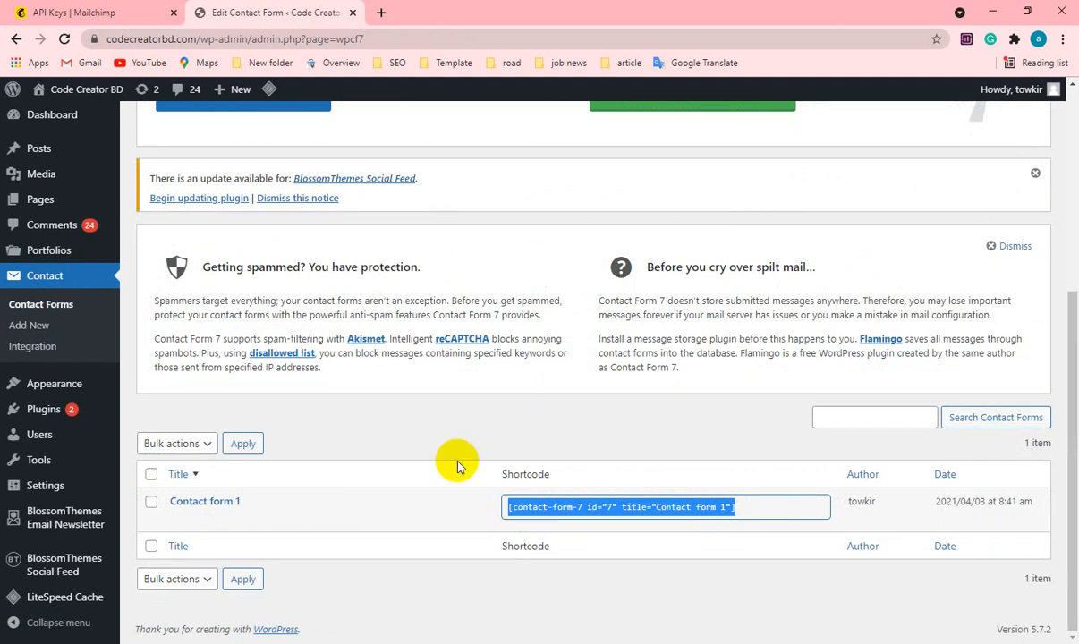
{"action": "left_click", "coordinate": [178, 520]}
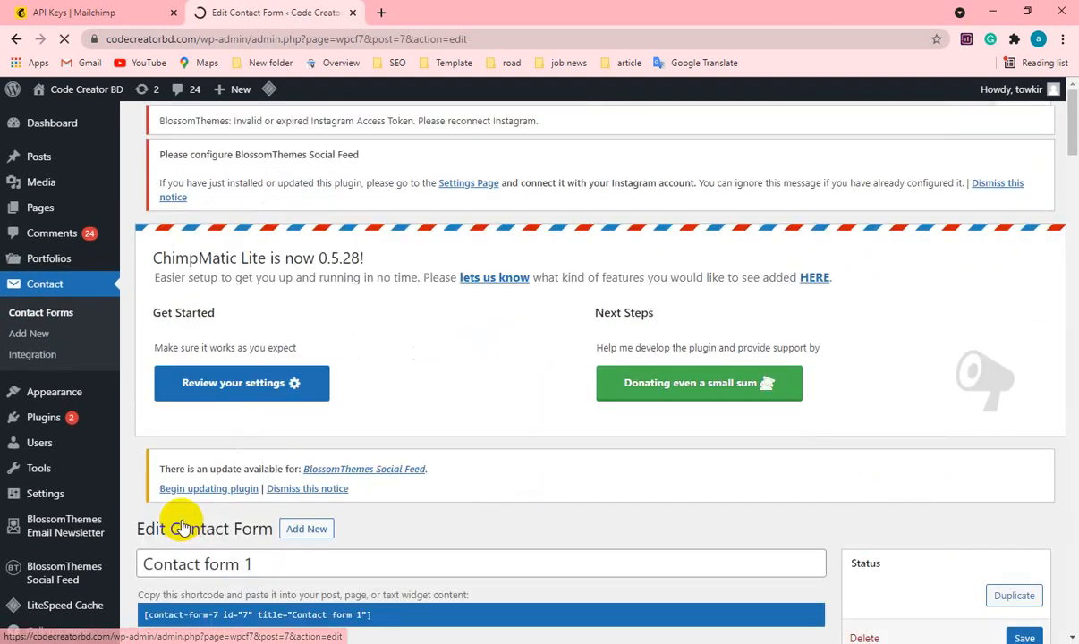
Review the form template of Contact form 1, copy its shortcode, and save the form.
{"action": "scroll", "coordinate": [457, 482], "scroll_direction": "down", "scroll_amount": 8}
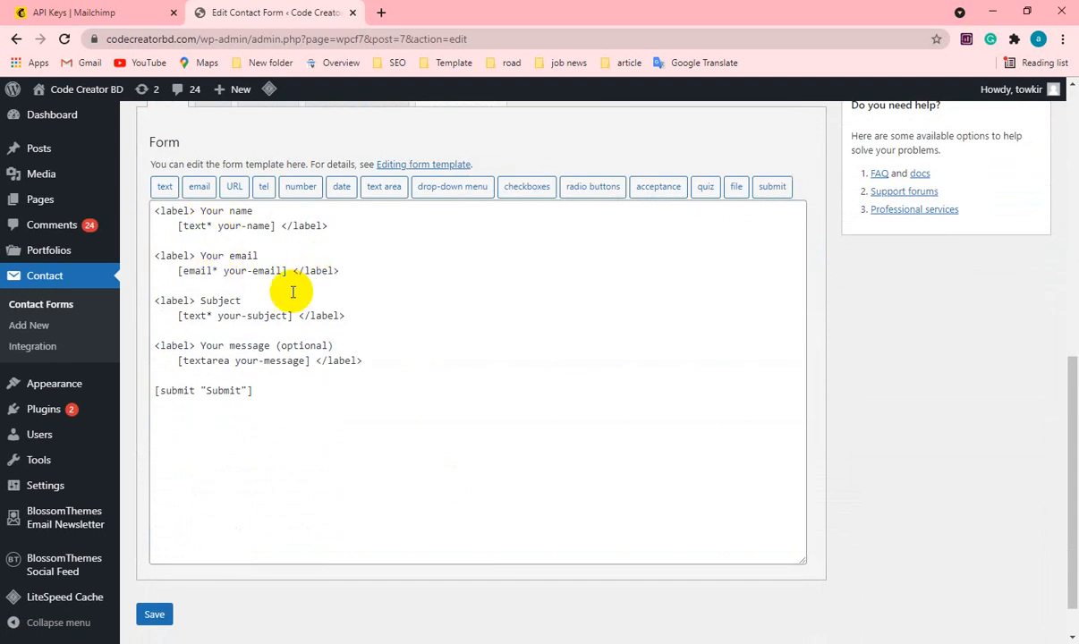
{"action": "scroll", "coordinate": [379, 466], "scroll_direction": "up", "scroll_amount": 3}
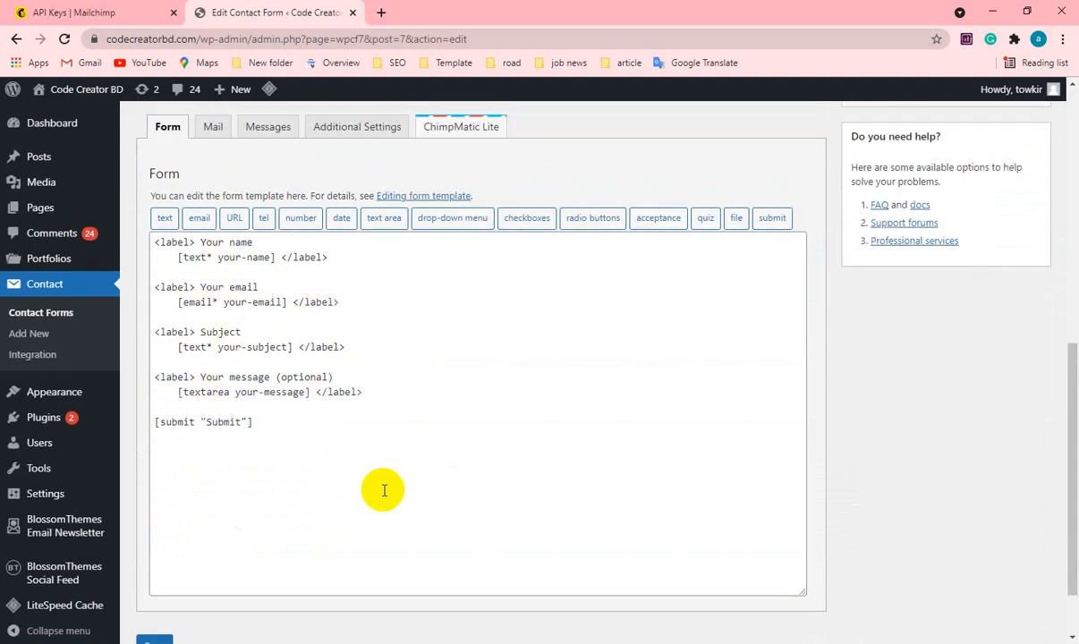
{"action": "left_click", "coordinate": [331, 258]}
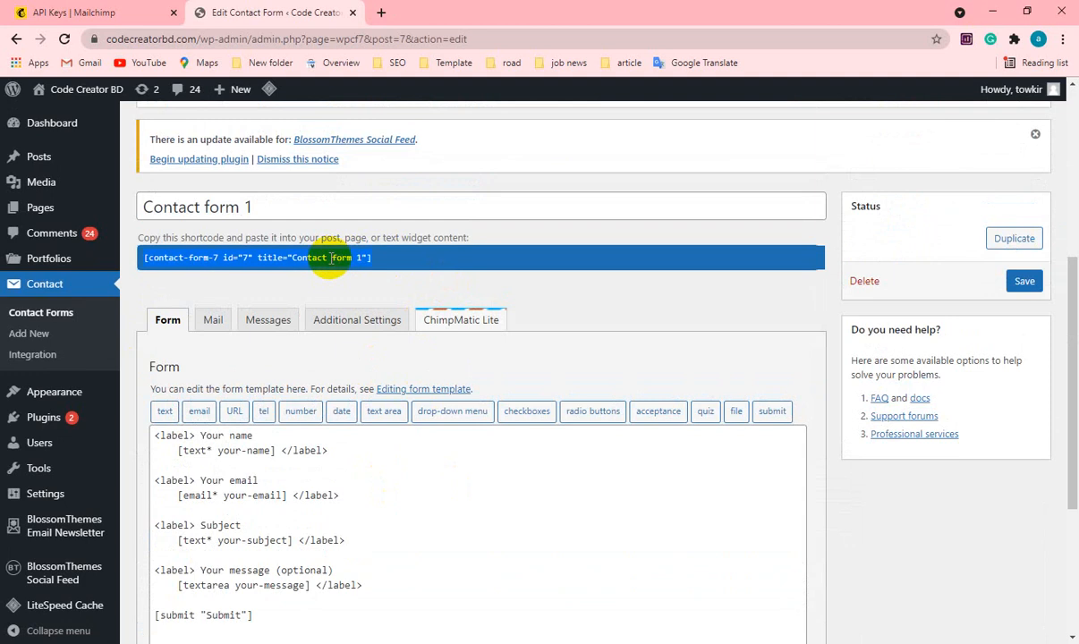
{"action": "scroll", "coordinate": [412, 439], "scroll_direction": "down", "scroll_amount": 3}
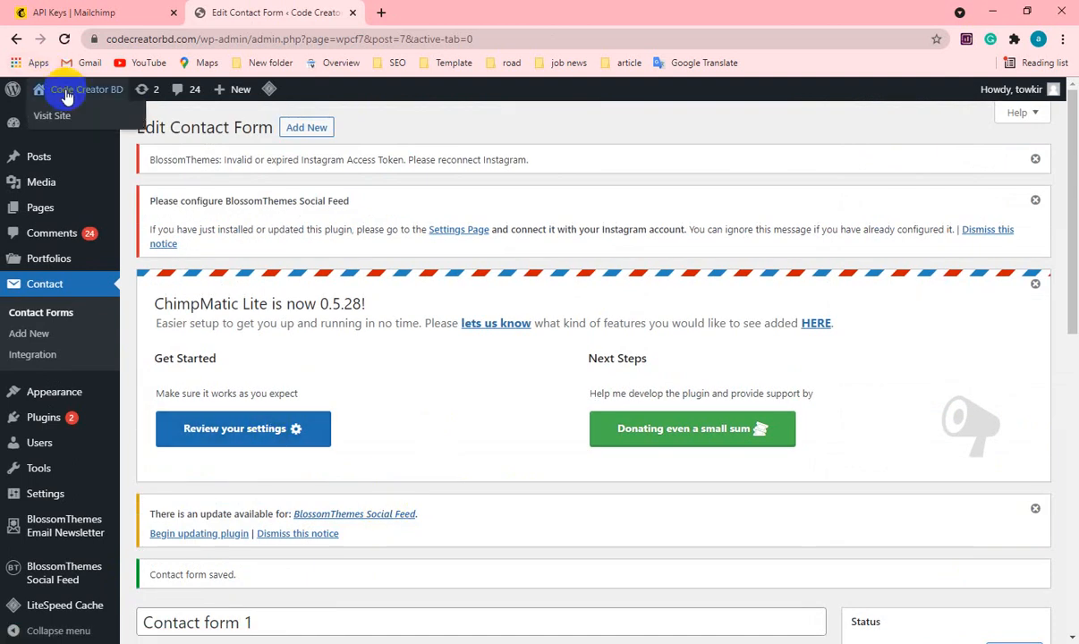
Create a new WordPress page titled "cf7 to mailchimp".
{"action": "mouse_move", "coordinate": [237, 93]}
{"action": "left_click", "coordinate": [236, 157]}
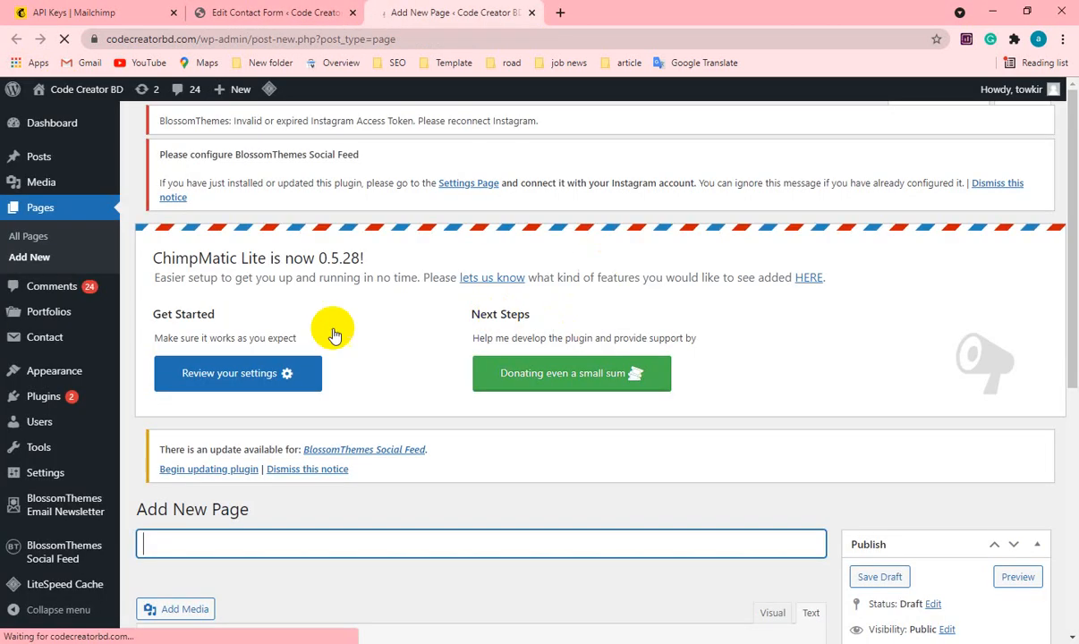
{"action": "scroll", "coordinate": [299, 491], "scroll_direction": "down", "scroll_amount": 3}
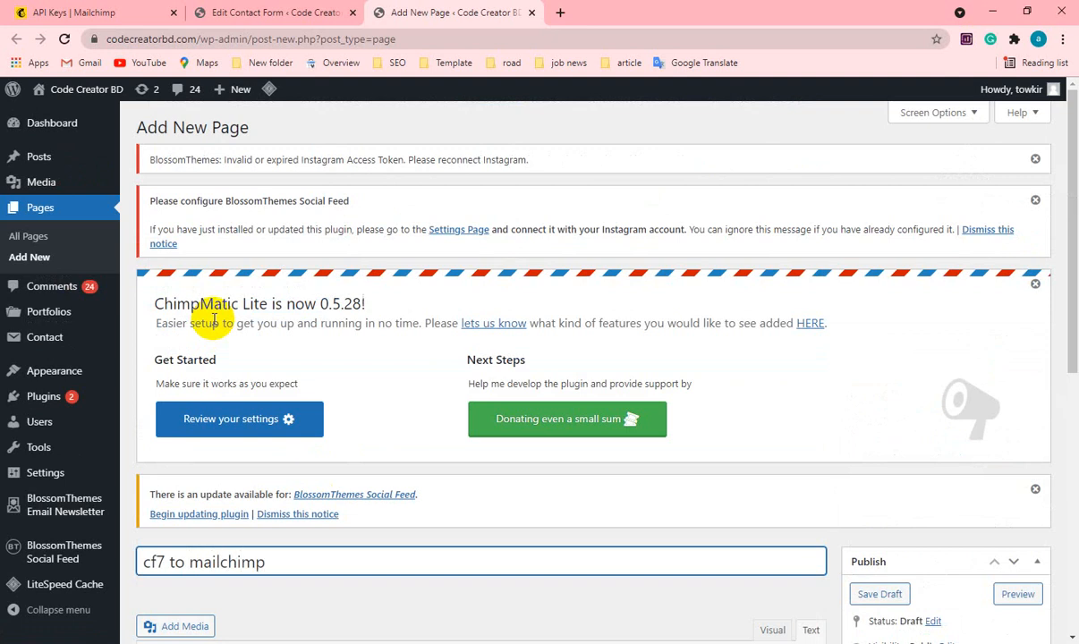
Insert the shortcode [contact-form-7 id="7" title="Contact form 1"] into the page content using the Text editing mode.
{"action": "scroll", "coordinate": [474, 352], "scroll_direction": "down", "scroll_amount": 3}
{"action": "left_click", "coordinate": [410, 422]}
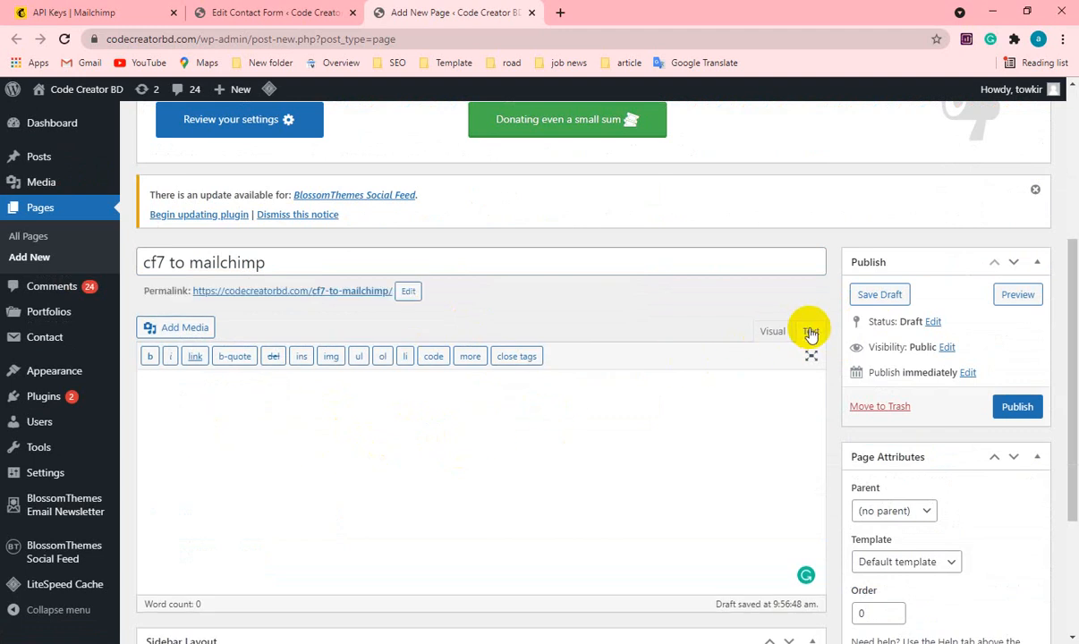
{"action": "left_click", "coordinate": [768, 334]}
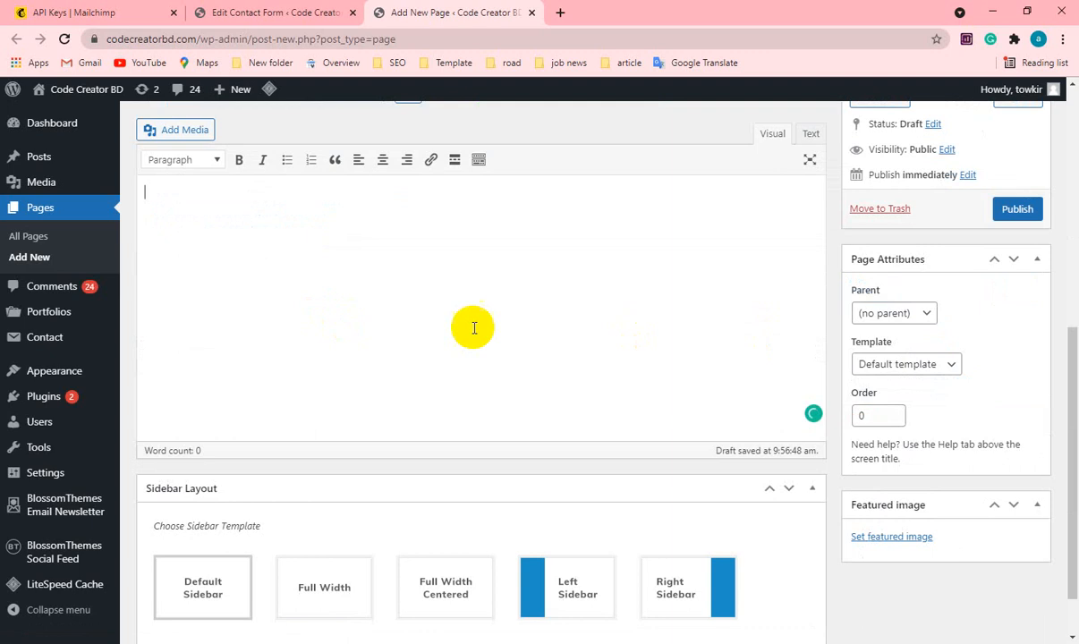
{"action": "scroll", "coordinate": [482, 328], "scroll_direction": "up", "scroll_amount": 4}
{"action": "left_click", "coordinate": [809, 356]}
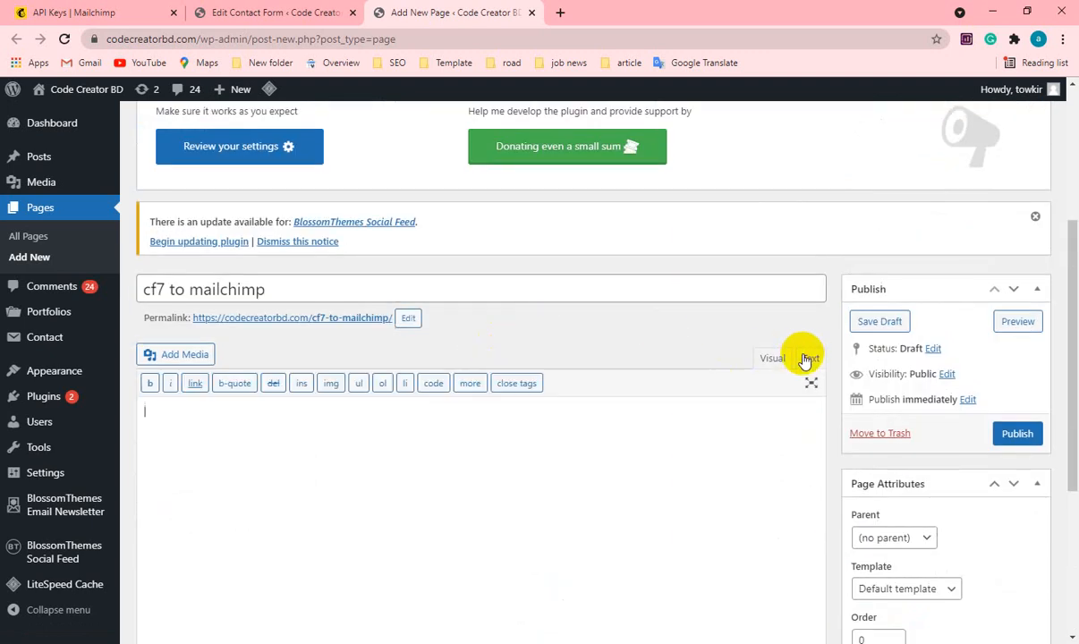
{"action": "left_click", "coordinate": [245, 415]}
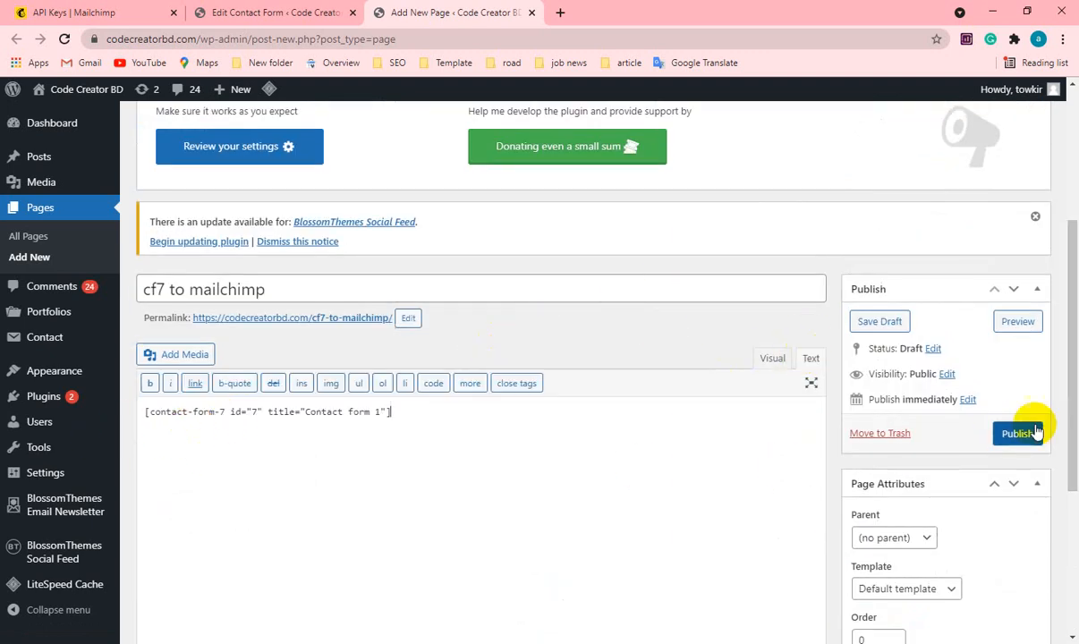
{"action": "scroll", "coordinate": [466, 488], "scroll_direction": "down", "scroll_amount": 3}
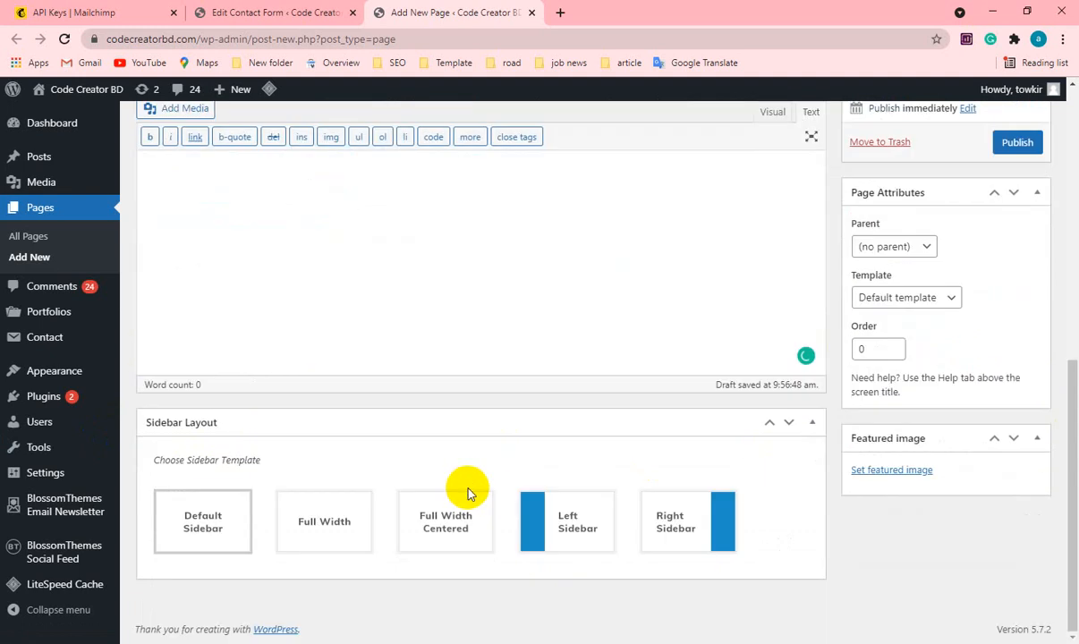
{"action": "scroll", "coordinate": [501, 501], "scroll_direction": "up", "scroll_amount": 3}
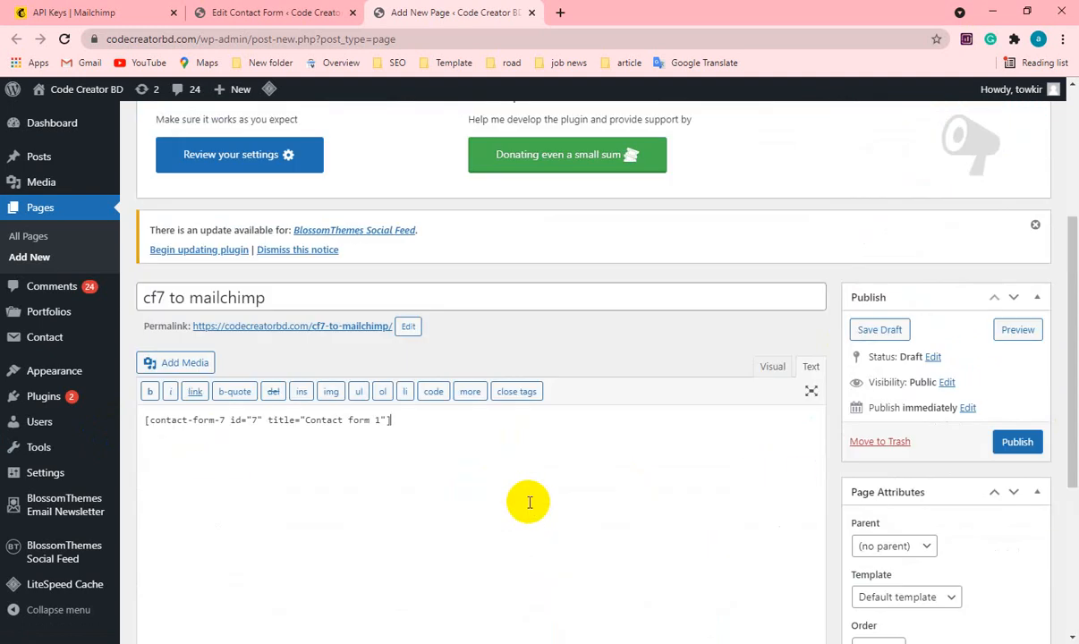
Publish the "cf7 to mailchimp" page with public visibility.
{"action": "scroll", "coordinate": [528, 502], "scroll_direction": "down", "scroll_amount": 3}
{"action": "scroll", "coordinate": [528, 502], "scroll_direction": "up", "scroll_amount": 4}
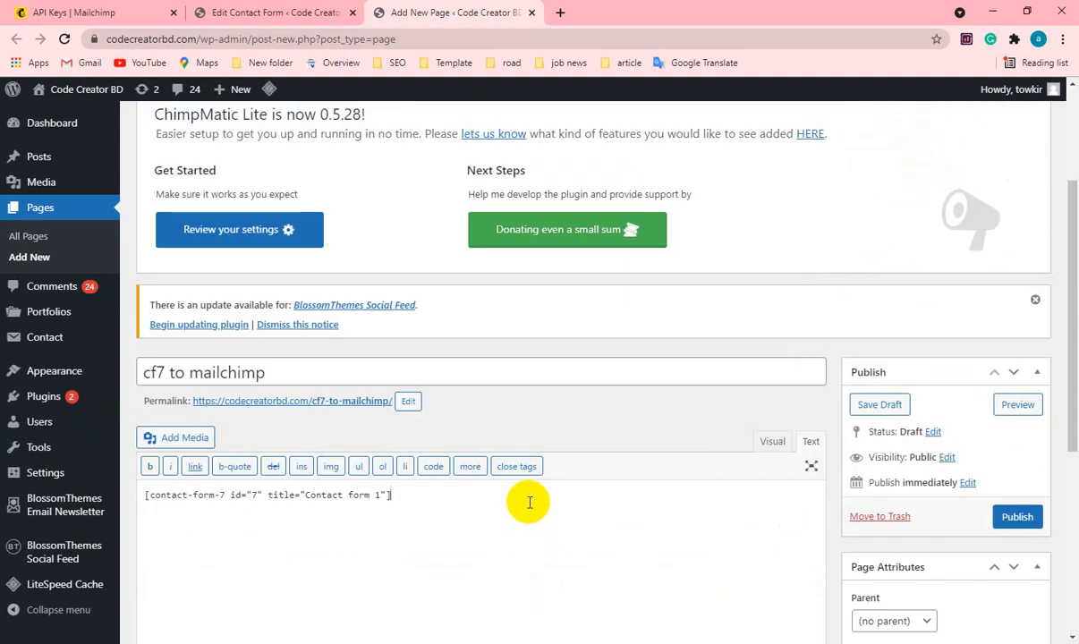
{"action": "scroll", "coordinate": [528, 502], "scroll_direction": "down", "scroll_amount": 2}
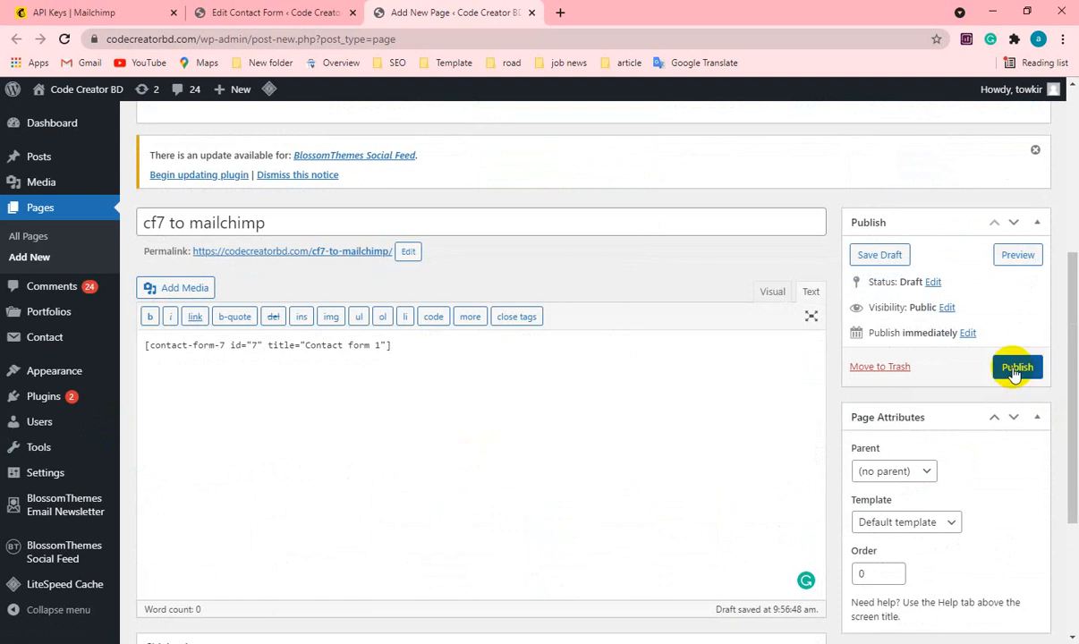
{"action": "left_click", "coordinate": [1016, 369]}
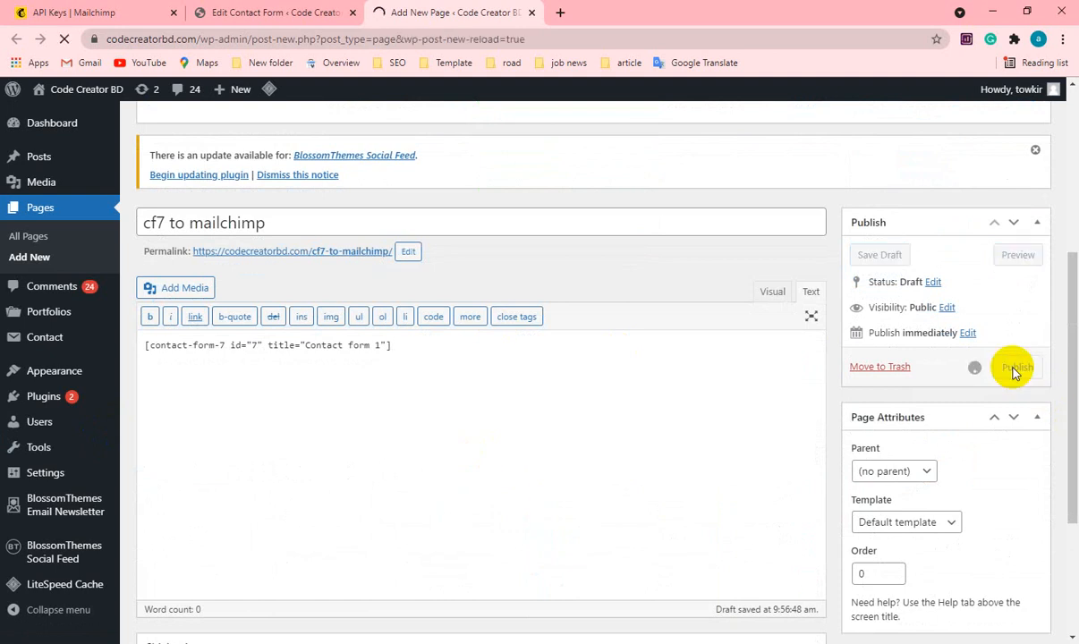
Open the published page from its permalink and review the contact form's fields from name to submit.
{"action": "scroll", "coordinate": [468, 465], "scroll_direction": "down", "scroll_amount": 3}
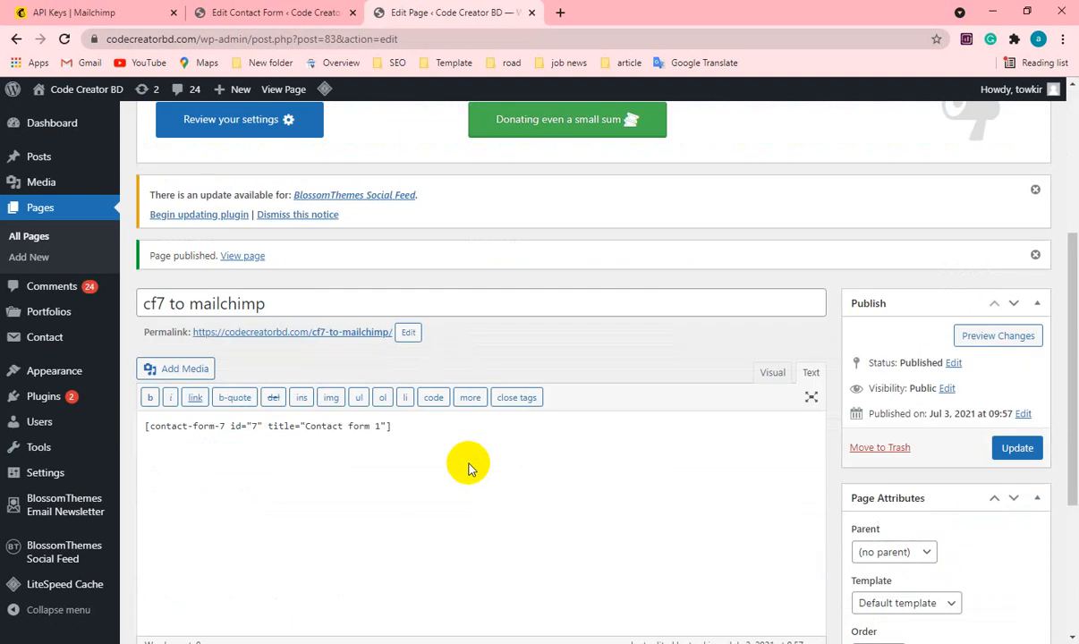
{"action": "left_click", "coordinate": [232, 341], "text": "ctrl"}
{"action": "left_click", "coordinate": [641, 9]}
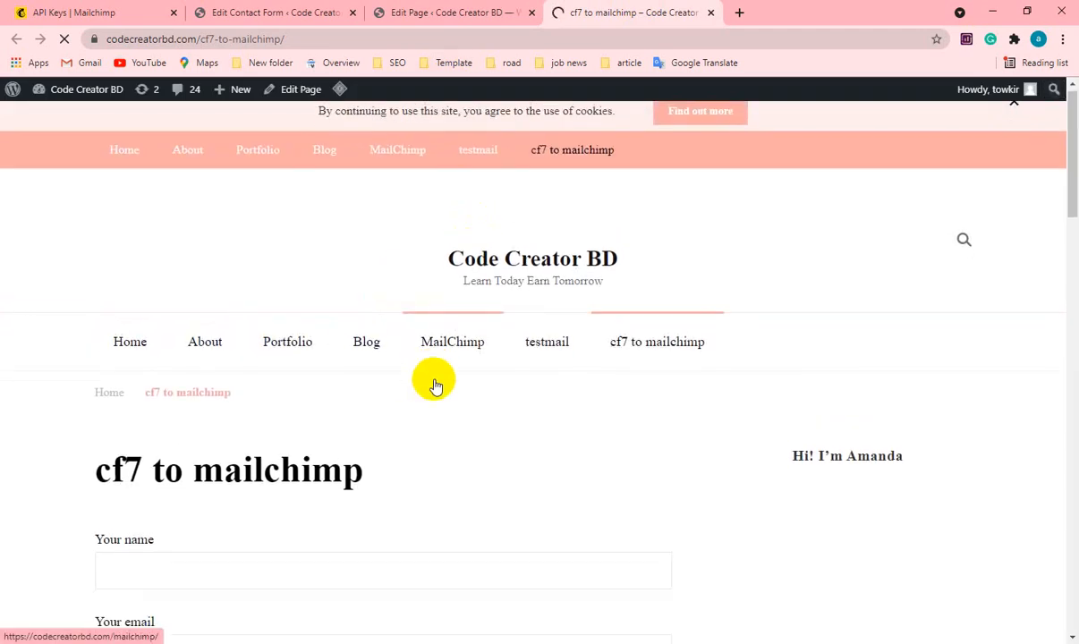
{"action": "scroll", "coordinate": [358, 322], "scroll_direction": "down", "scroll_amount": 3}
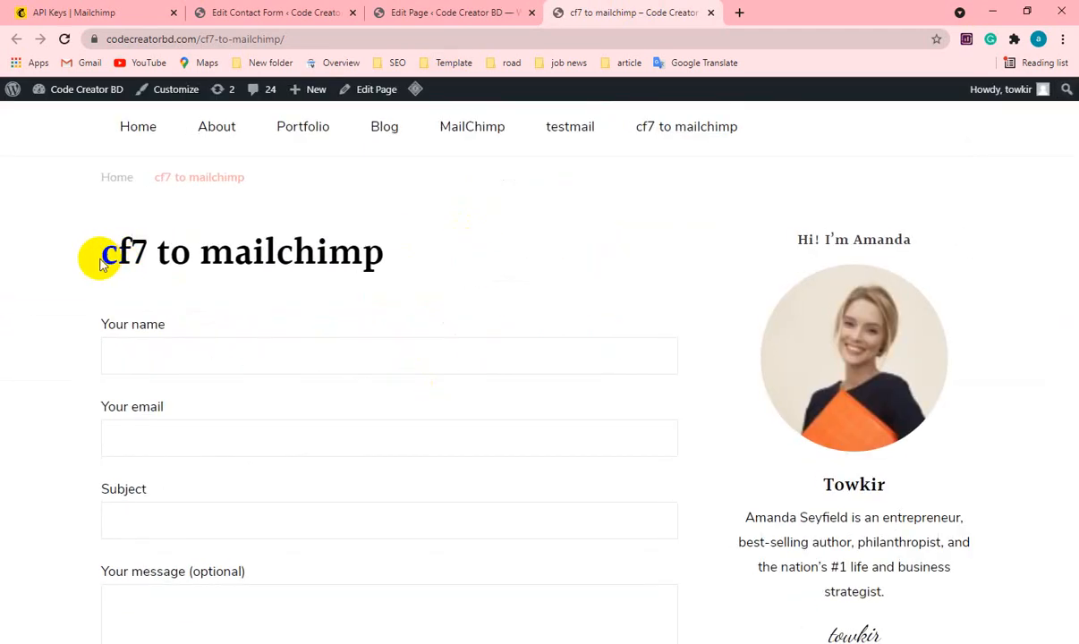
{"action": "scroll", "coordinate": [304, 412], "scroll_direction": "down", "scroll_amount": 1}
{"action": "scroll", "coordinate": [305, 407], "scroll_direction": "down", "scroll_amount": 3}
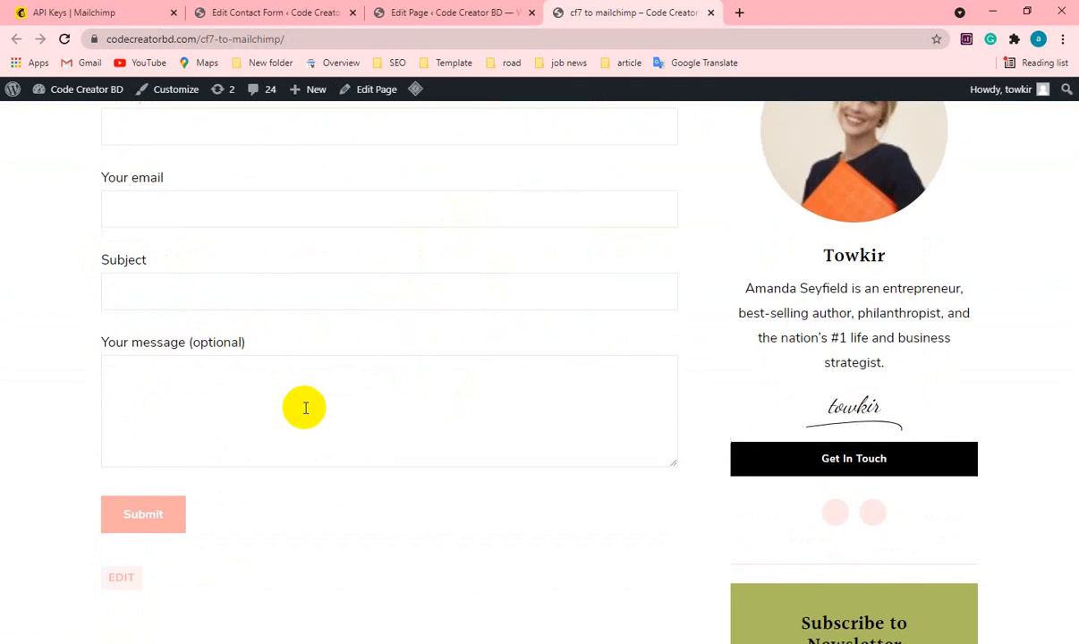
{"action": "scroll", "coordinate": [189, 421], "scroll_direction": "up", "scroll_amount": 3}
{"action": "scroll", "coordinate": [188, 409], "scroll_direction": "up", "scroll_amount": 3}
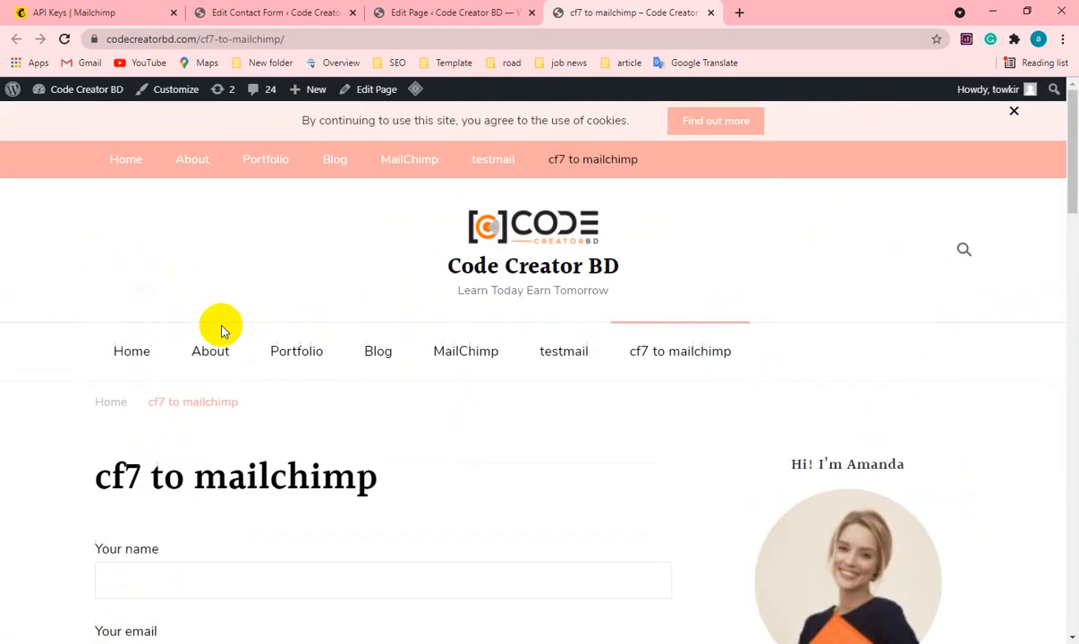
Copy the page address codecreatorbd.com/cf7-to-mailchimp/ and load it in a new incognito window to view the form.
{"action": "left_click", "coordinate": [300, 39]}
{"action": "key", "text": "ctrl+c"}
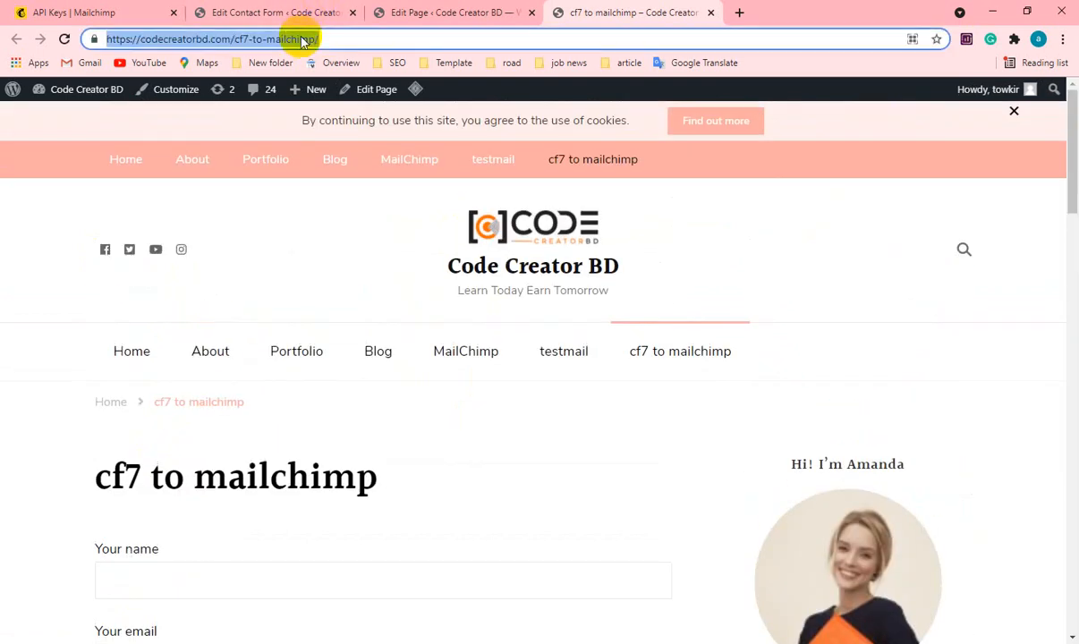
{"action": "left_click", "coordinate": [1062, 38]}
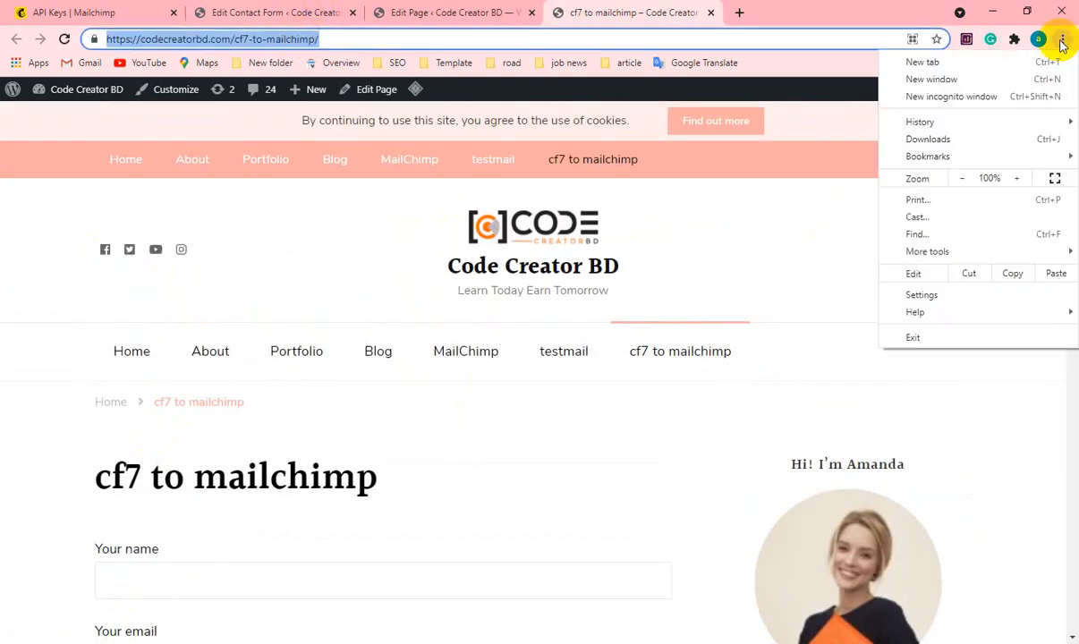
{"action": "left_click", "coordinate": [995, 101]}
{"action": "key", "text": "ctrl+v"}
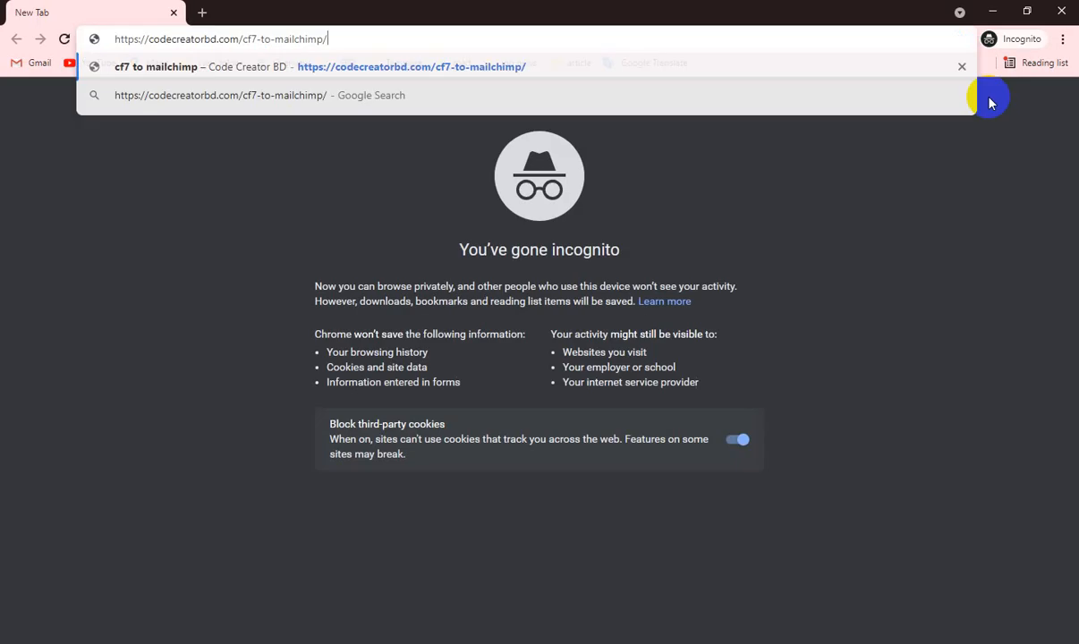
{"action": "key", "text": "Return"}
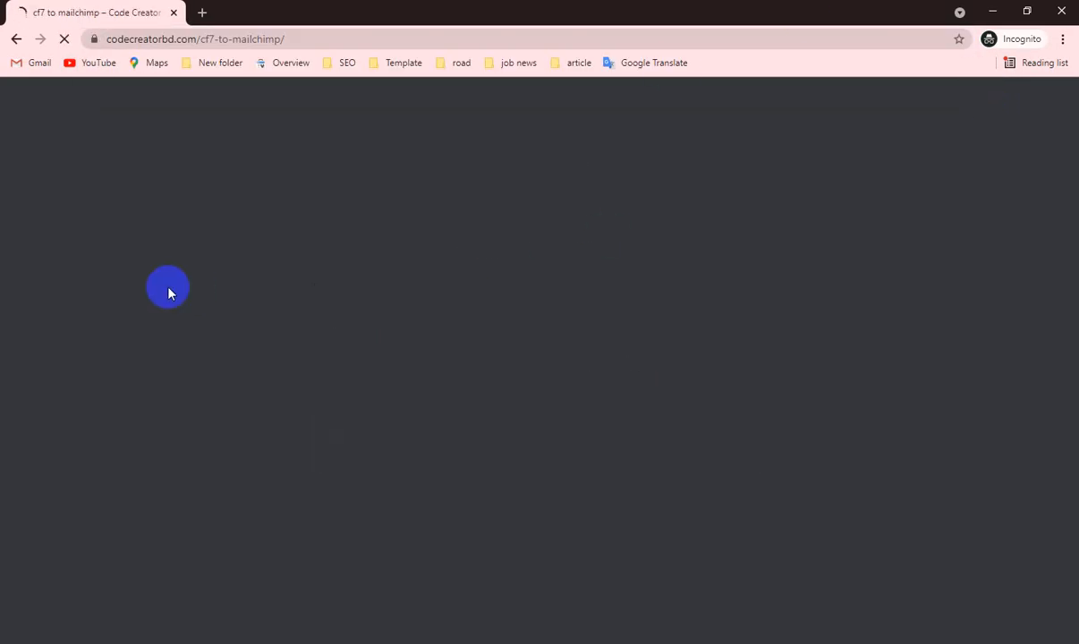
{"action": "scroll", "coordinate": [385, 351], "scroll_direction": "down", "scroll_amount": 3}
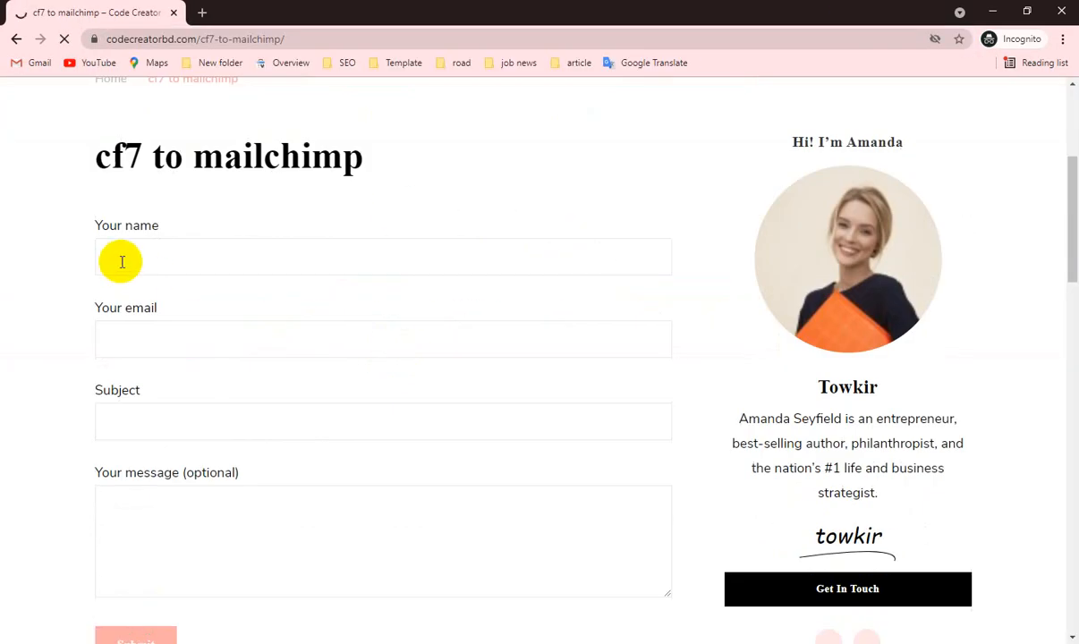
{"action": "scroll", "coordinate": [240, 434], "scroll_direction": "down", "scroll_amount": 3}
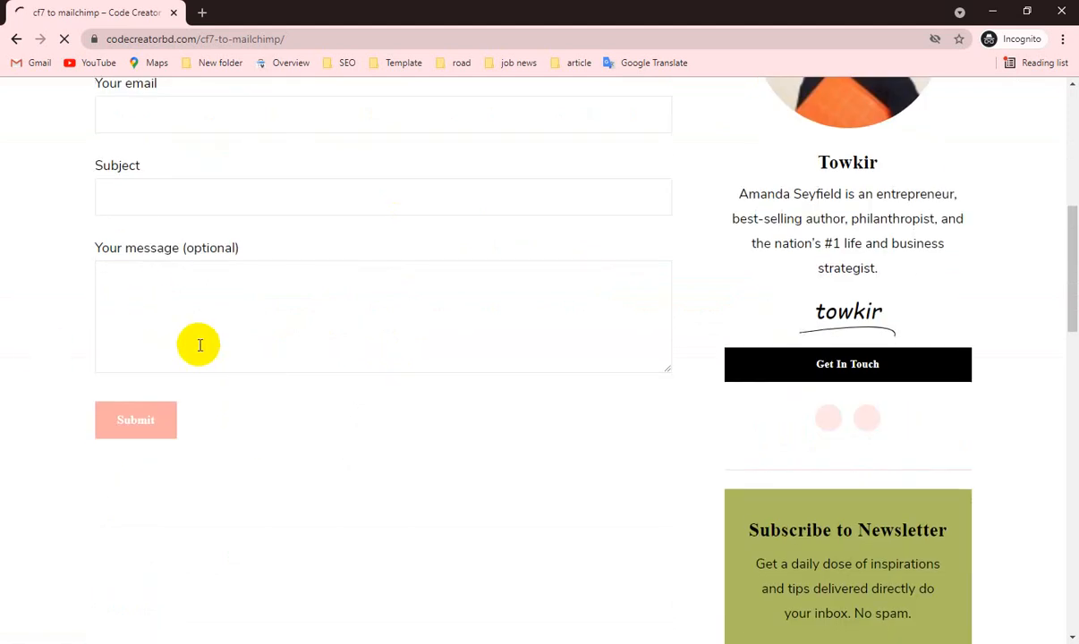
{"action": "scroll", "coordinate": [199, 345], "scroll_direction": "up", "scroll_amount": 3}
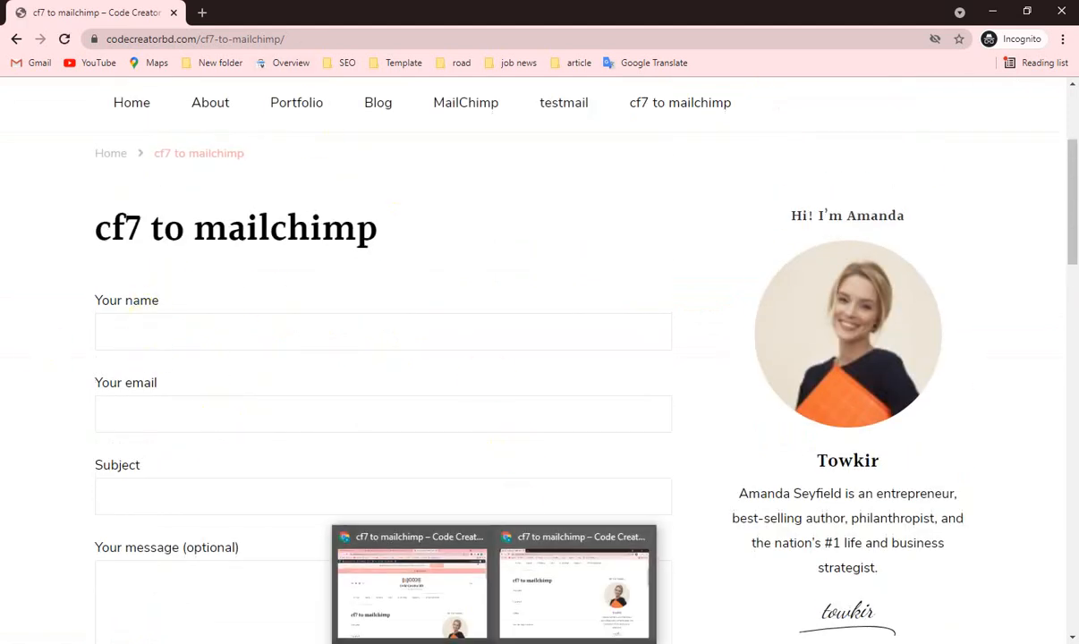
Switch to Mailchimp in the regular browser window and examine all contacts of the codecreatorbd audience.
{"action": "left_click", "coordinate": [427, 586]}
{"action": "left_click", "coordinate": [95, 13]}
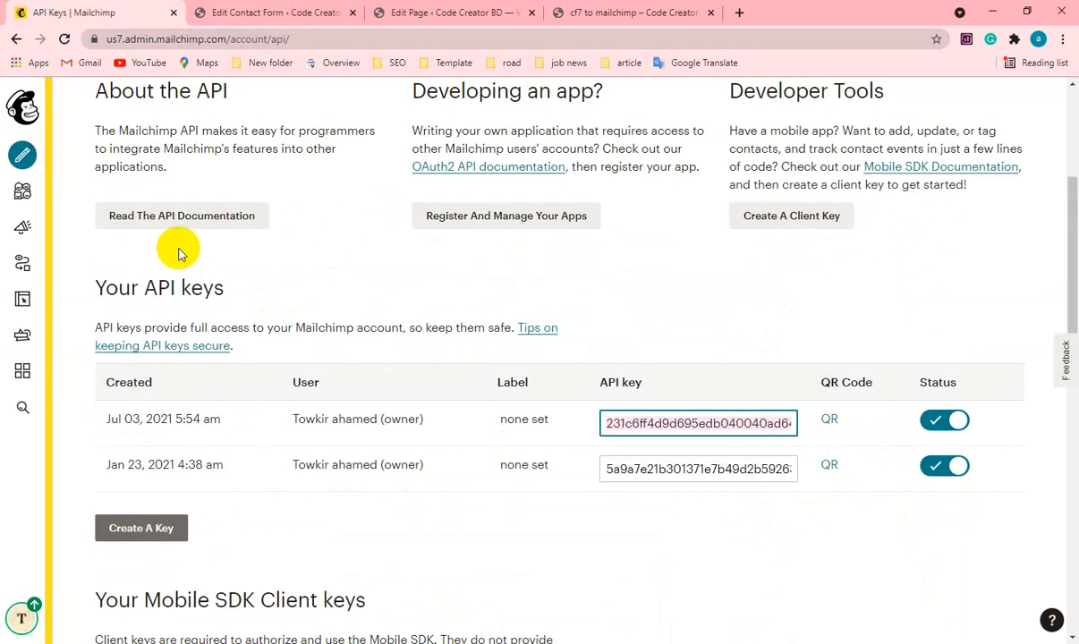
{"action": "left_click", "coordinate": [22, 190]}
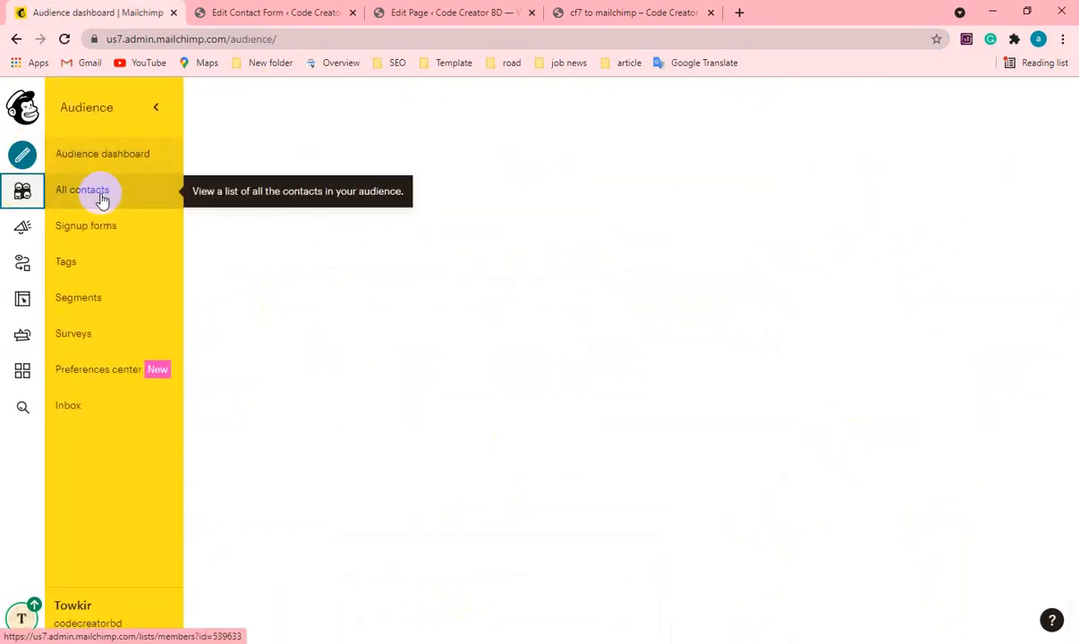
{"action": "left_click", "coordinate": [101, 195]}
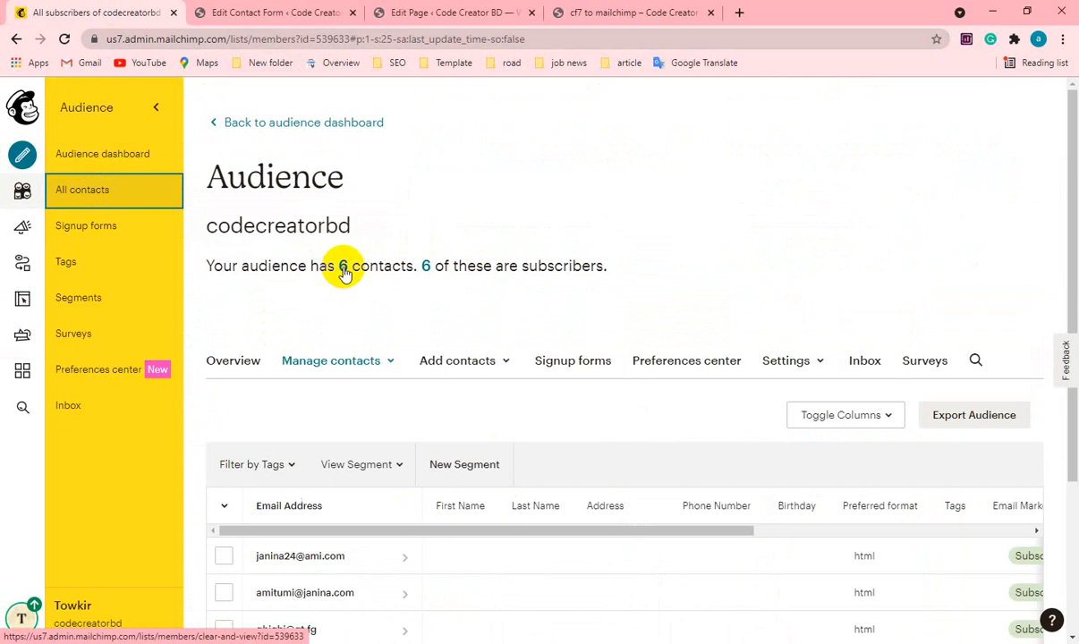
{"action": "left_click", "coordinate": [345, 275]}
{"action": "scroll", "coordinate": [488, 330], "scroll_direction": "down", "scroll_amount": 2}
{"action": "scroll", "coordinate": [488, 329], "scroll_direction": "up", "scroll_amount": 2}
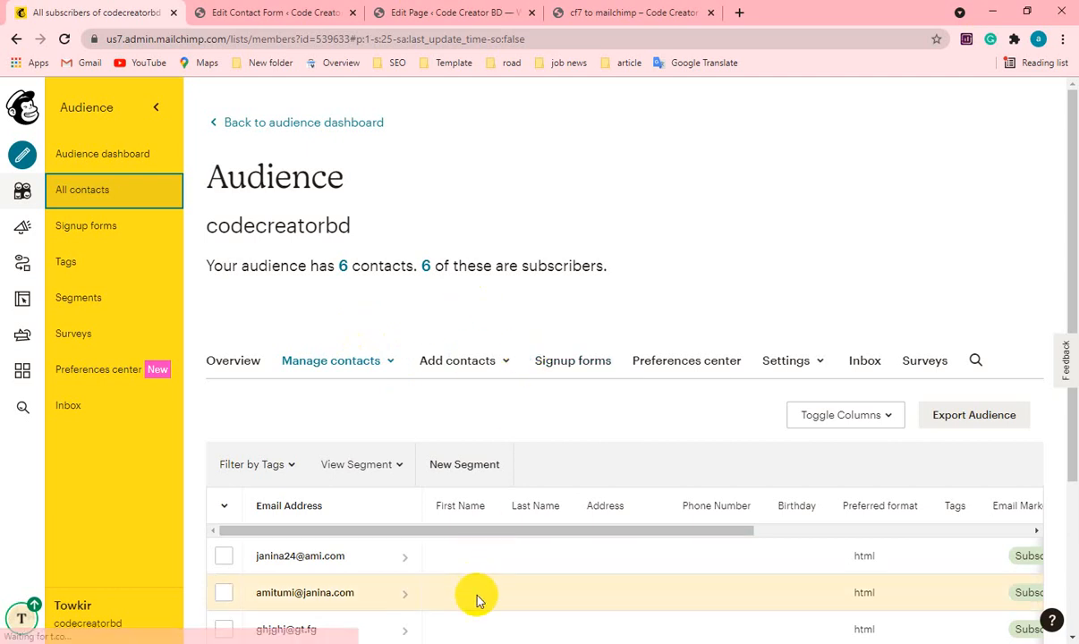
Return to the incognito window with the cf7 to mailchimp page and close the Subscribe popup.
{"action": "mouse_move", "coordinate": [540, 601]}
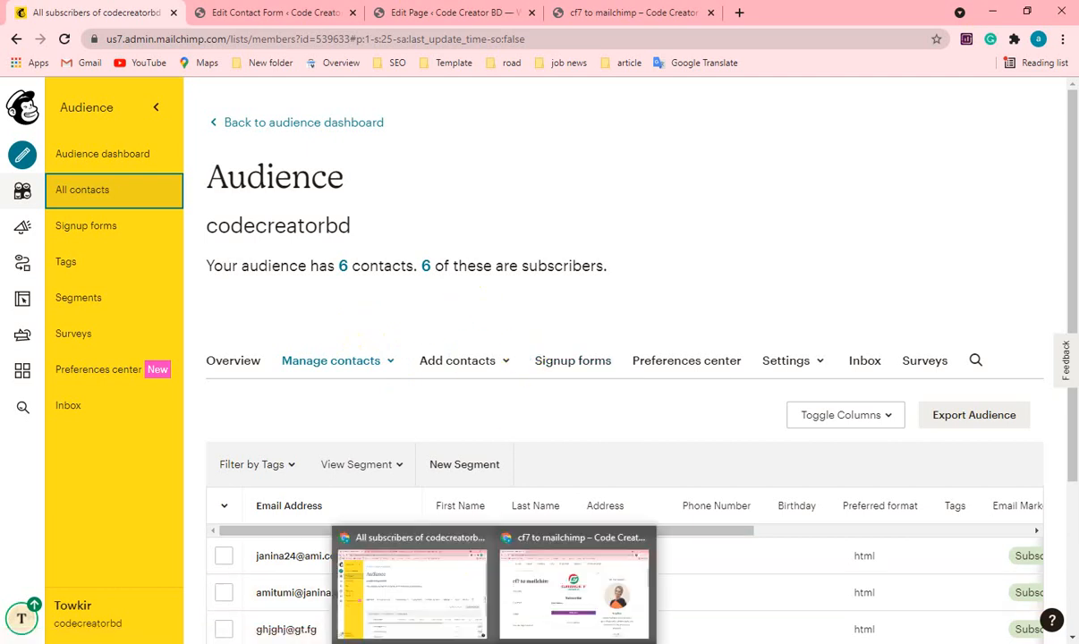
{"action": "left_click", "coordinate": [540, 600]}
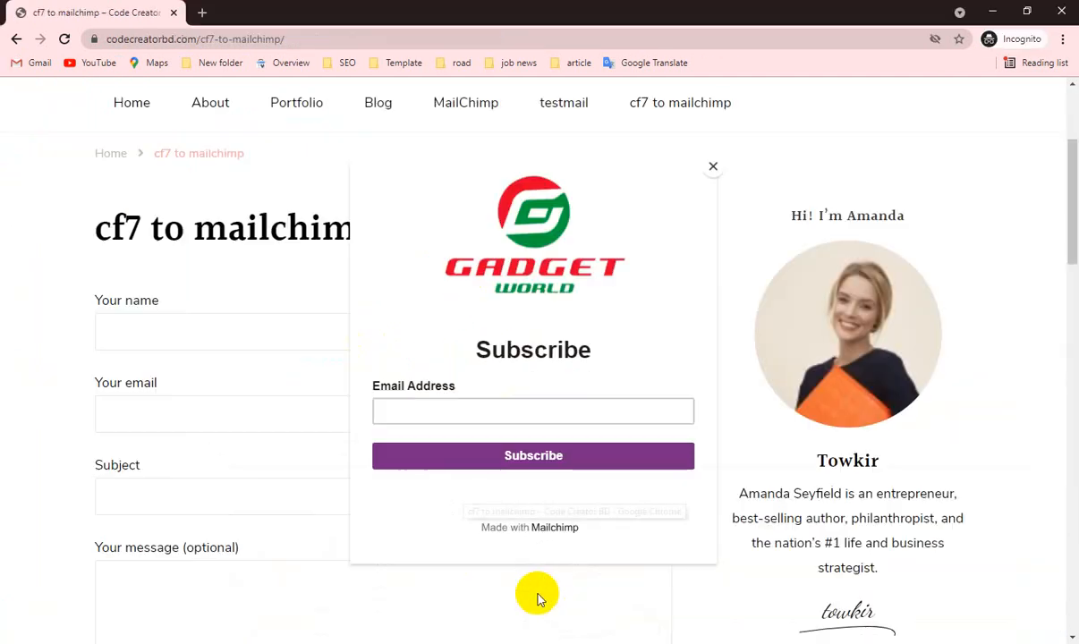
{"action": "left_click", "coordinate": [714, 168]}
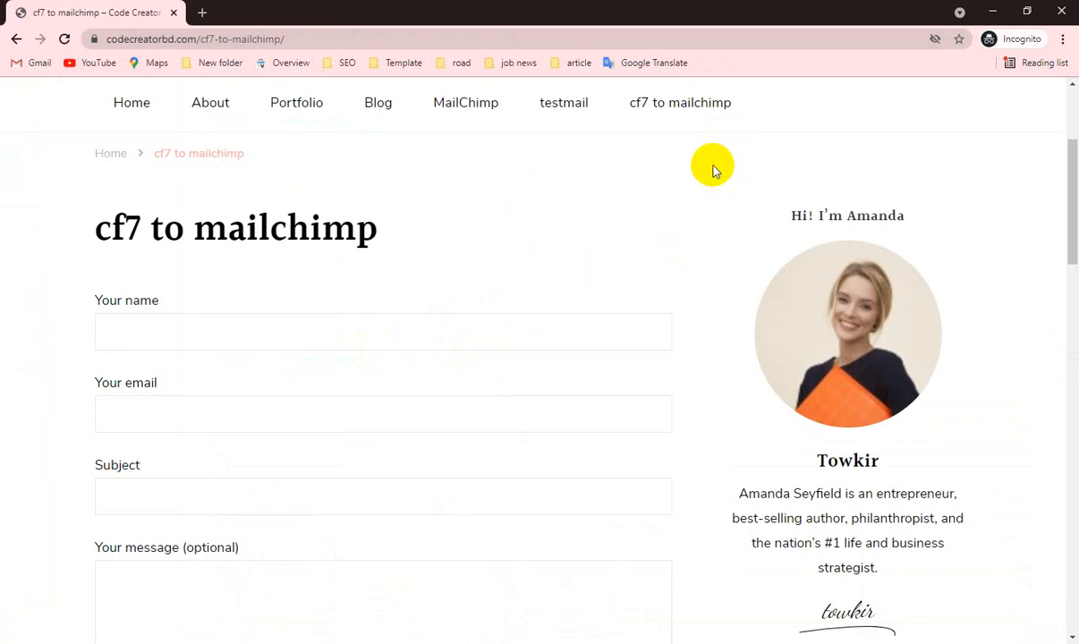
{"action": "scroll", "coordinate": [448, 313], "scroll_direction": "up", "scroll_amount": 3}
{"action": "scroll", "coordinate": [372, 394], "scroll_direction": "down", "scroll_amount": 2}
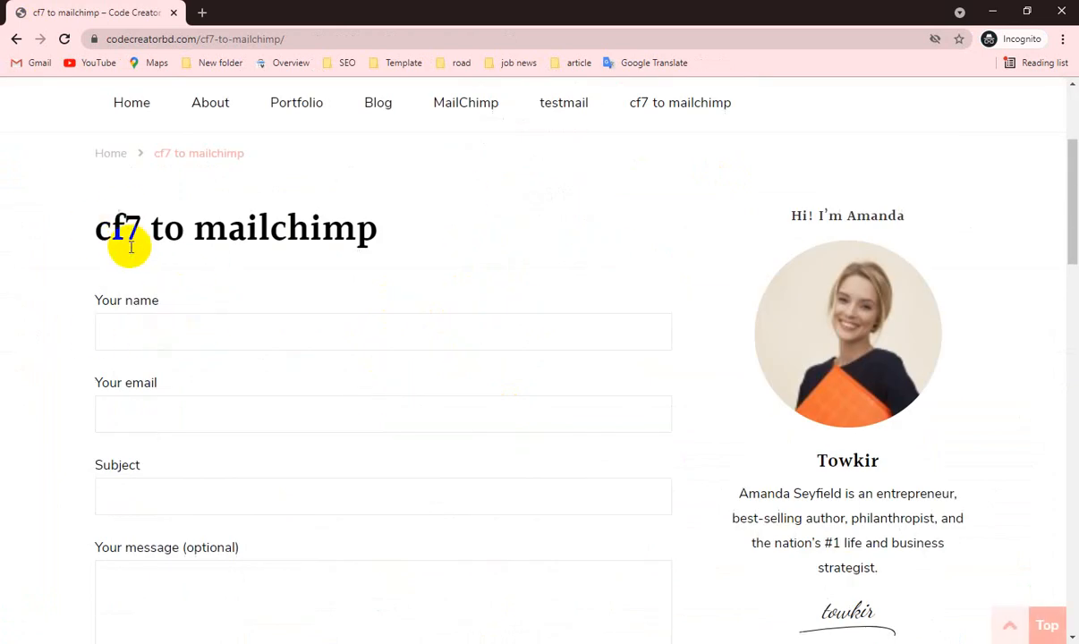
Fill in the form's name and email with the autofill suggestion, and add a 4 before the @ in the email address.
{"action": "left_click", "coordinate": [148, 328]}
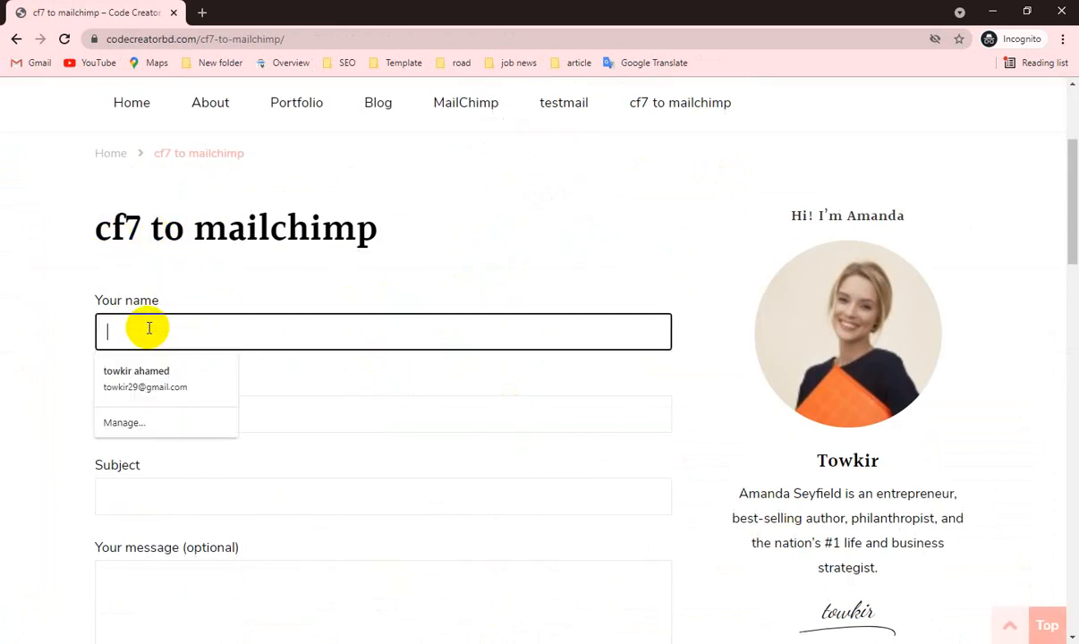
{"action": "left_click", "coordinate": [143, 383]}
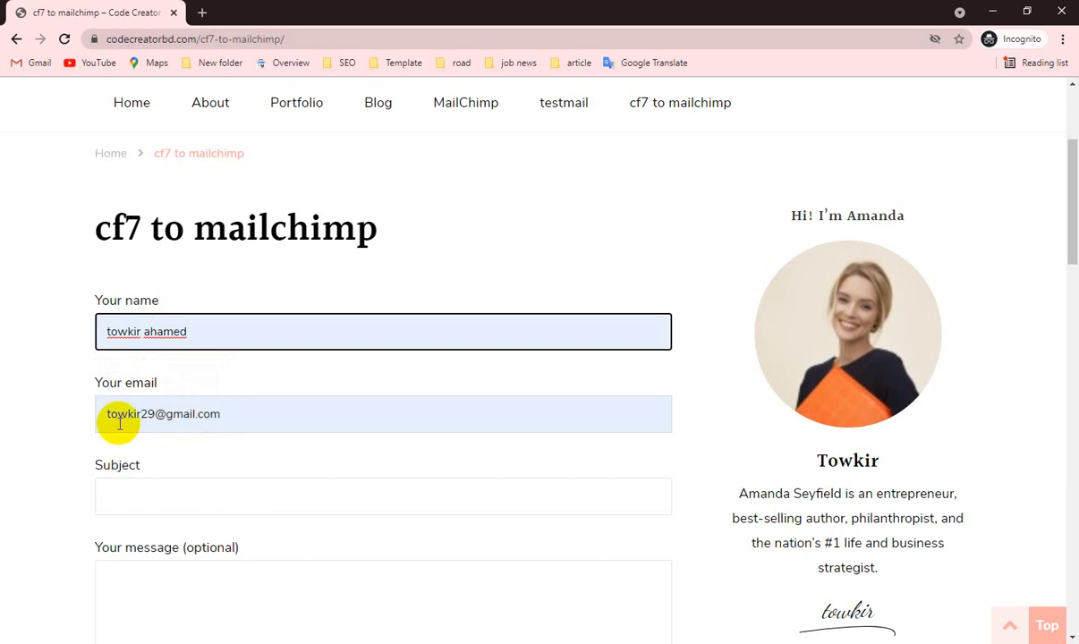
{"action": "left_click", "coordinate": [115, 495]}
{"action": "left_click", "coordinate": [153, 417]}
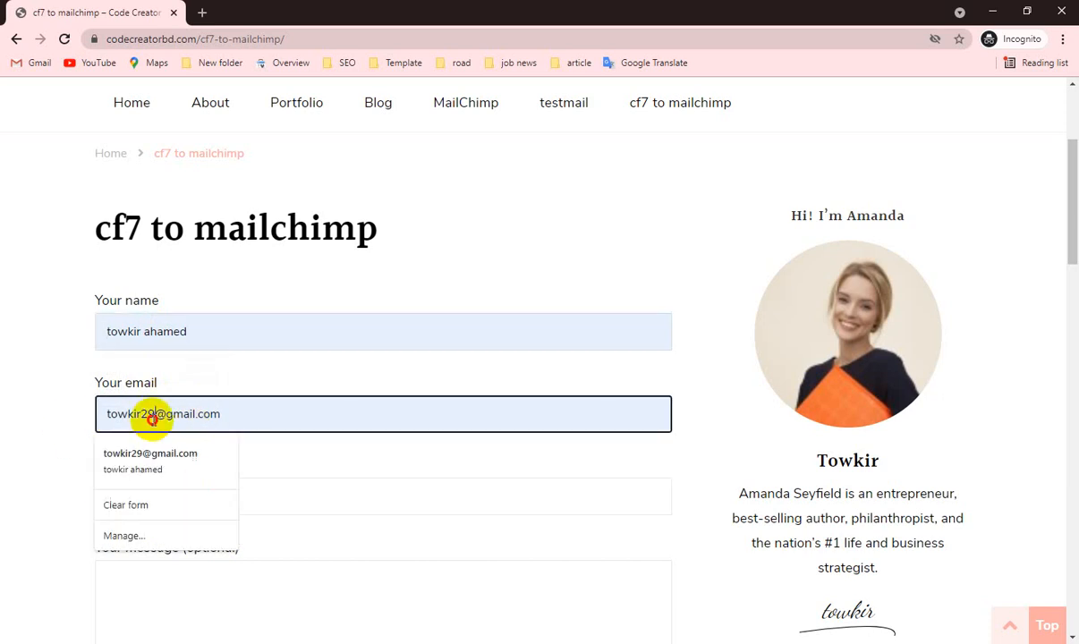
{"action": "type", "text": "4"}
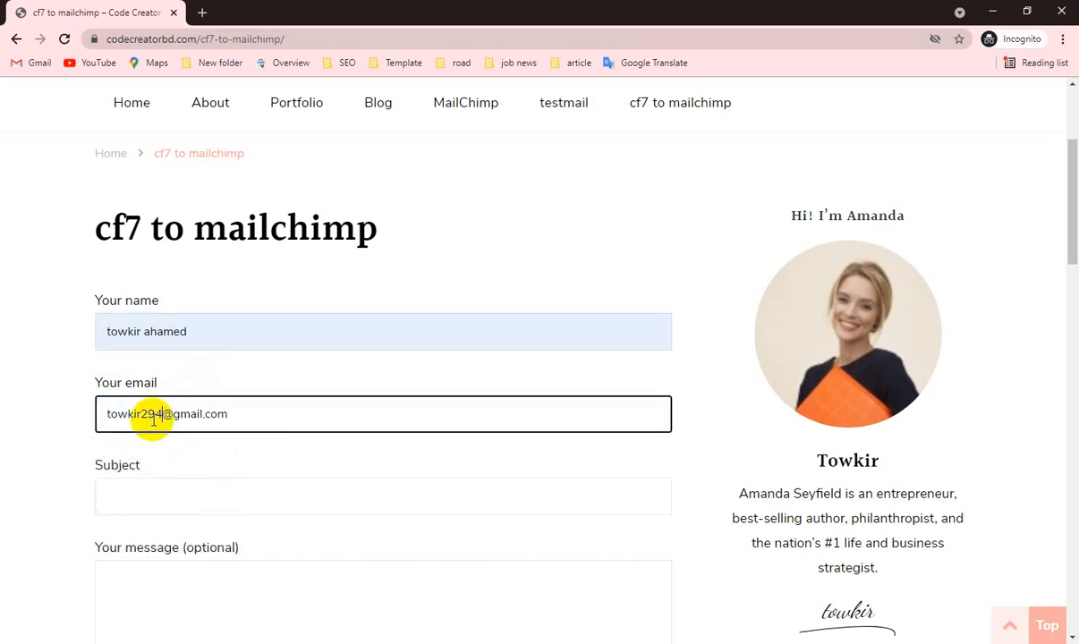
Enter "yoyo" as the subject, write a short message, and submit the contact form.
{"action": "left_click", "coordinate": [145, 494]}
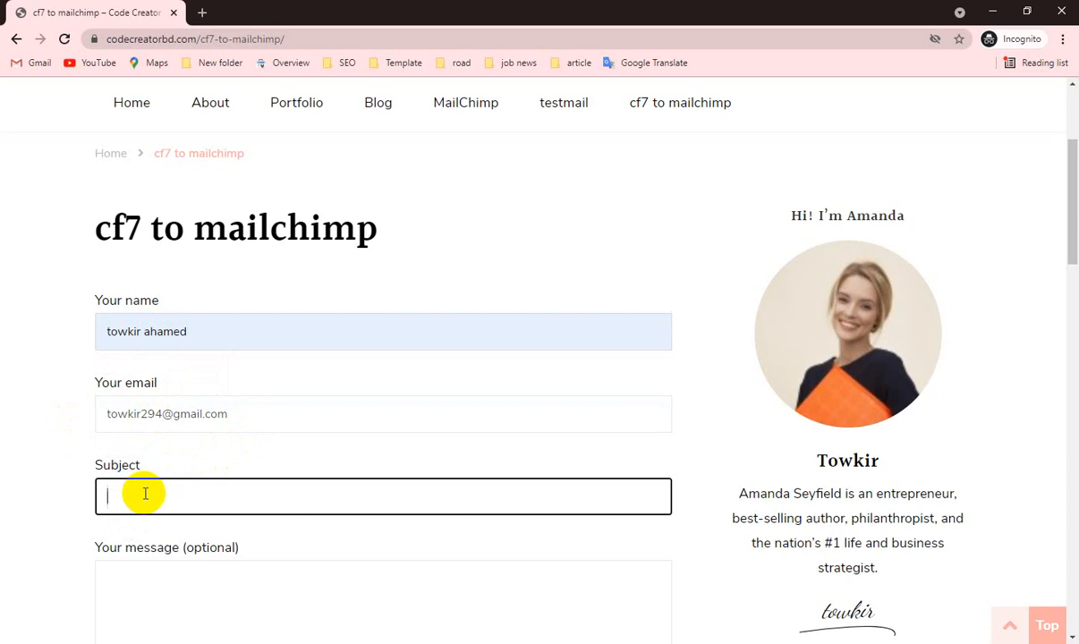
{"action": "scroll", "coordinate": [145, 494], "scroll_direction": "down", "scroll_amount": 3}
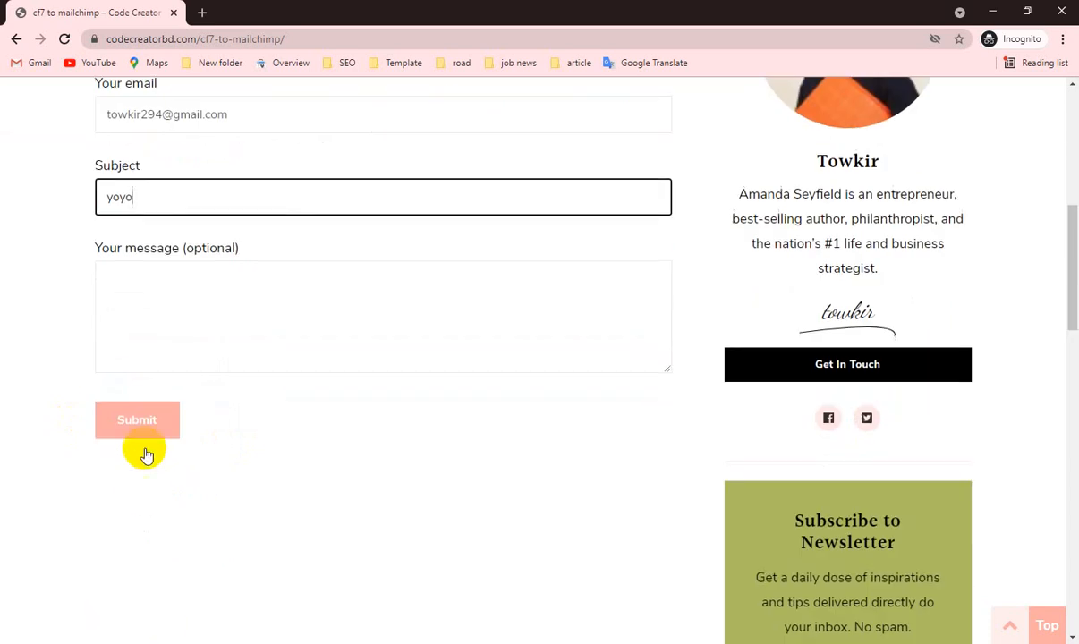
{"action": "left_click", "coordinate": [166, 293]}
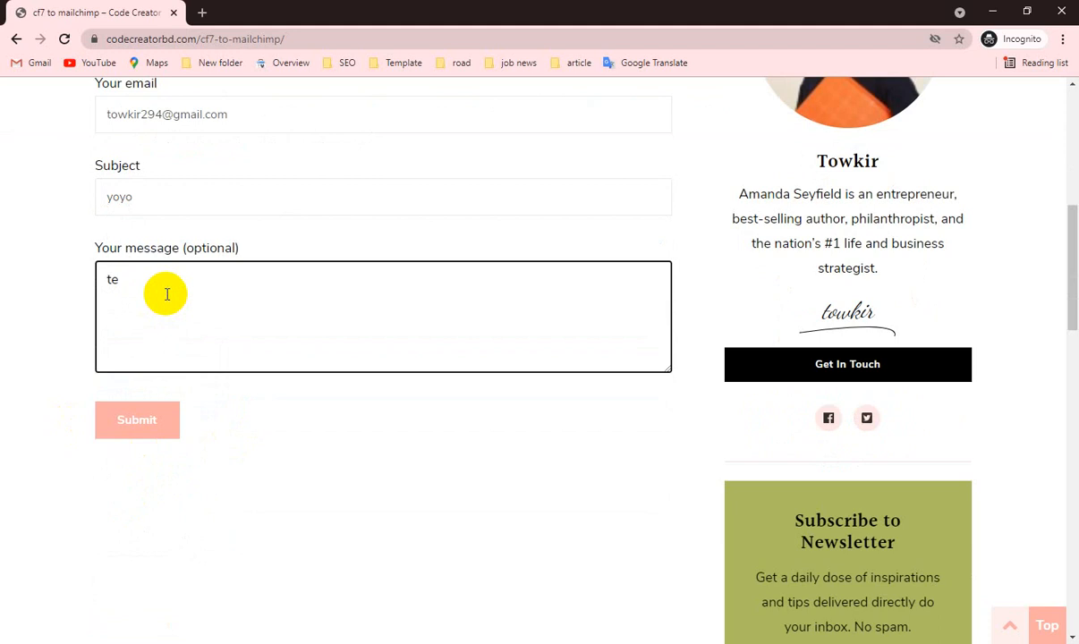
{"action": "left_click", "coordinate": [154, 424]}
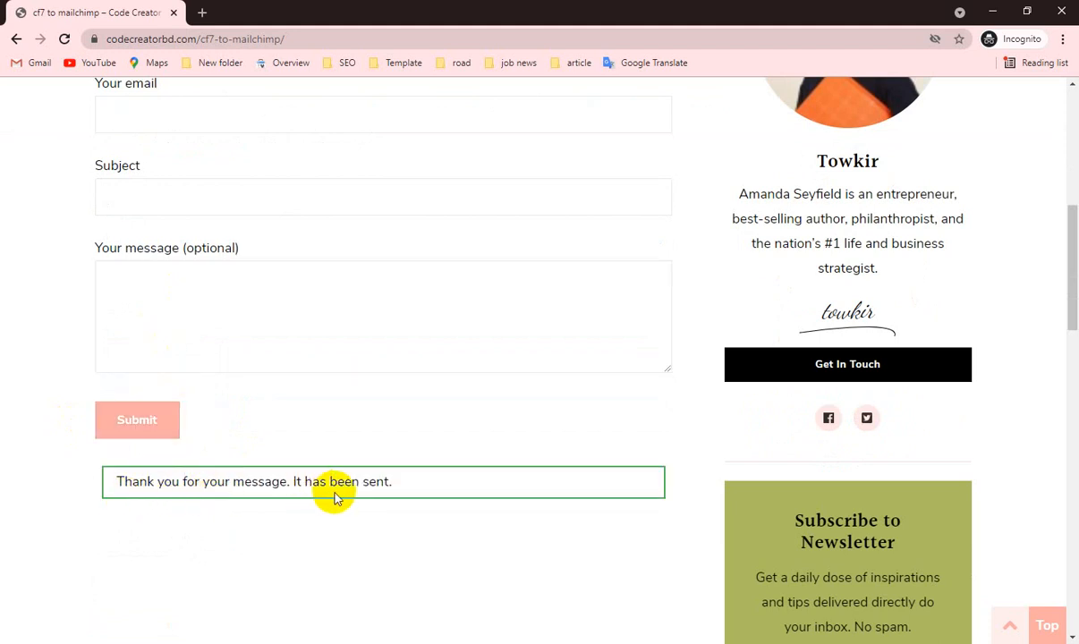
Switch back to Mailchimp and reload the audience's contact list to check for the submitted contact.
{"action": "scroll", "coordinate": [445, 492], "scroll_direction": "up", "scroll_amount": 5}
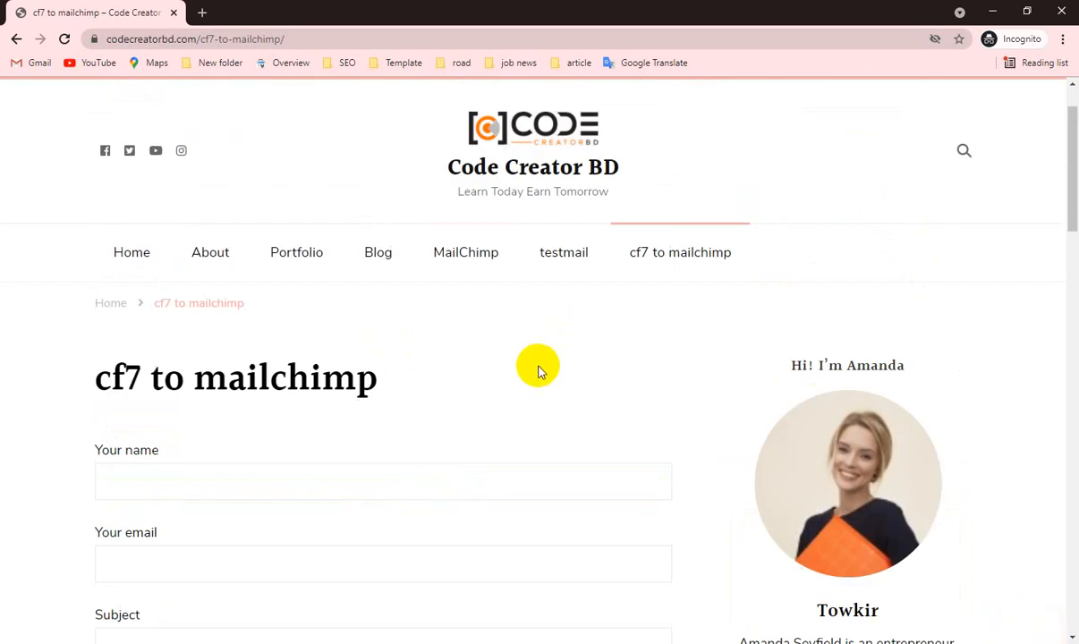
{"action": "scroll", "coordinate": [296, 379], "scroll_direction": "down", "scroll_amount": 3}
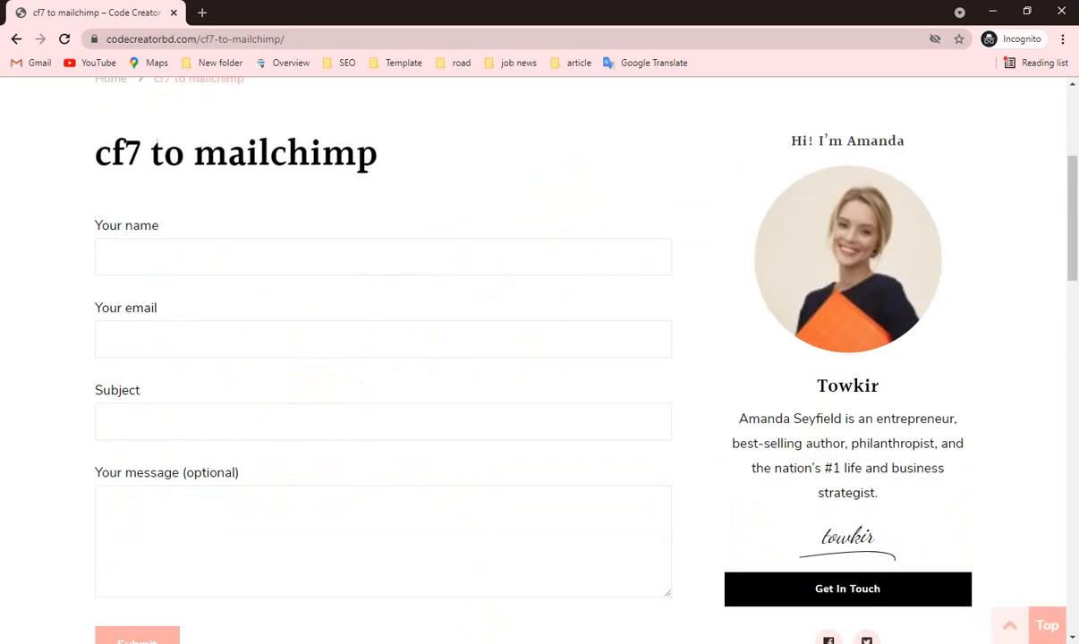
{"action": "left_click", "coordinate": [411, 572]}
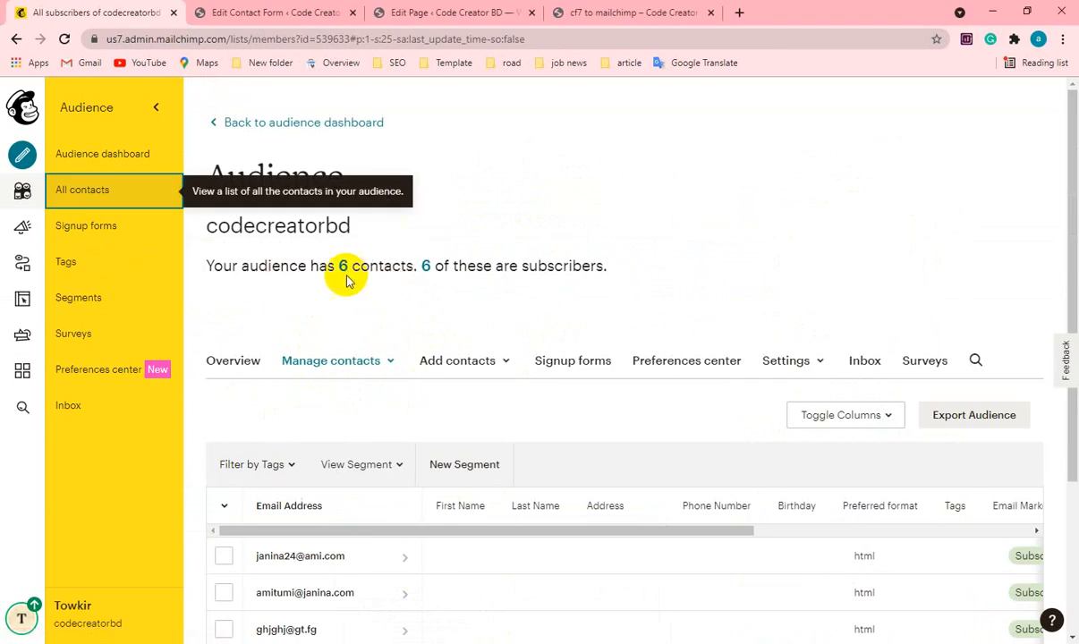
{"action": "left_click", "coordinate": [65, 39]}
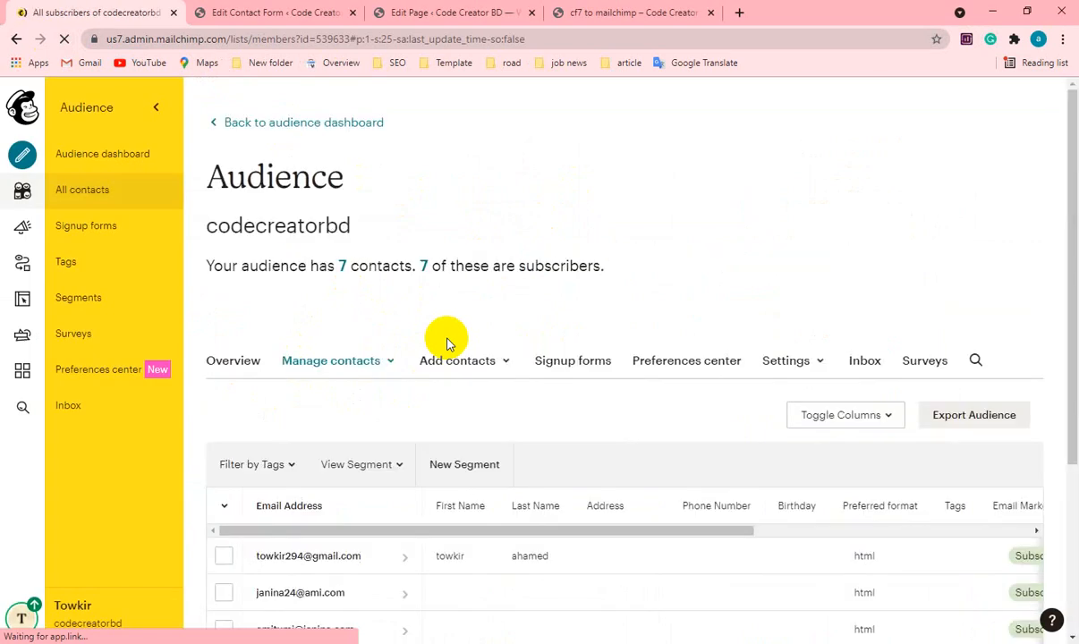
Examine the audience's contact table across to the Source, Date Added and Last Changed columns to check how each contact was added.
{"action": "scroll", "coordinate": [457, 387], "scroll_direction": "down", "scroll_amount": 2}
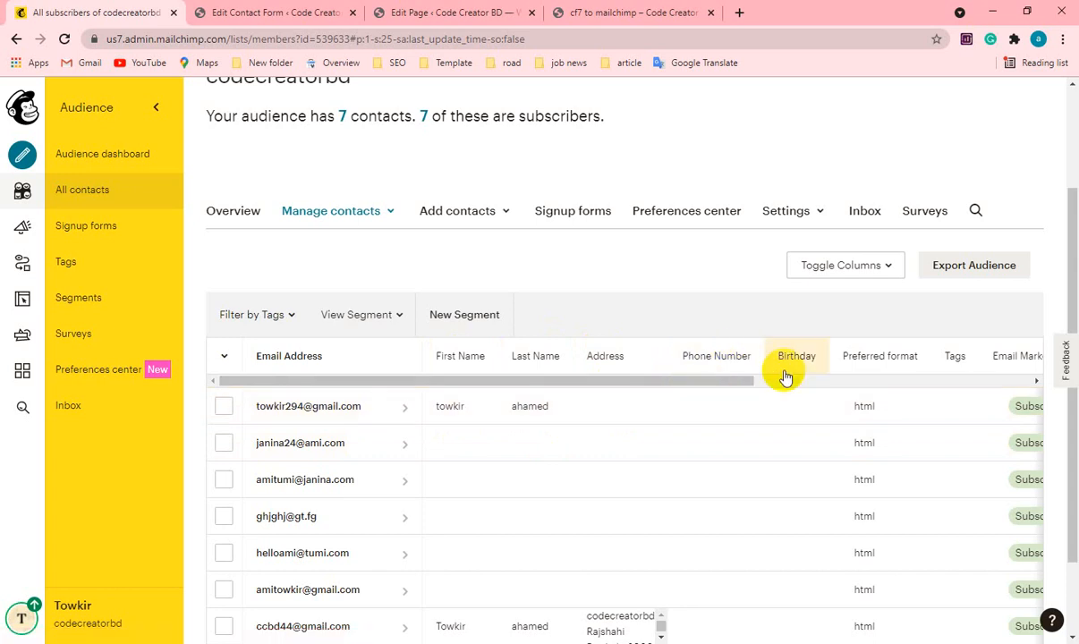
{"action": "left_click_drag", "start_coordinate": [755, 381], "coordinate": [1057, 363]}
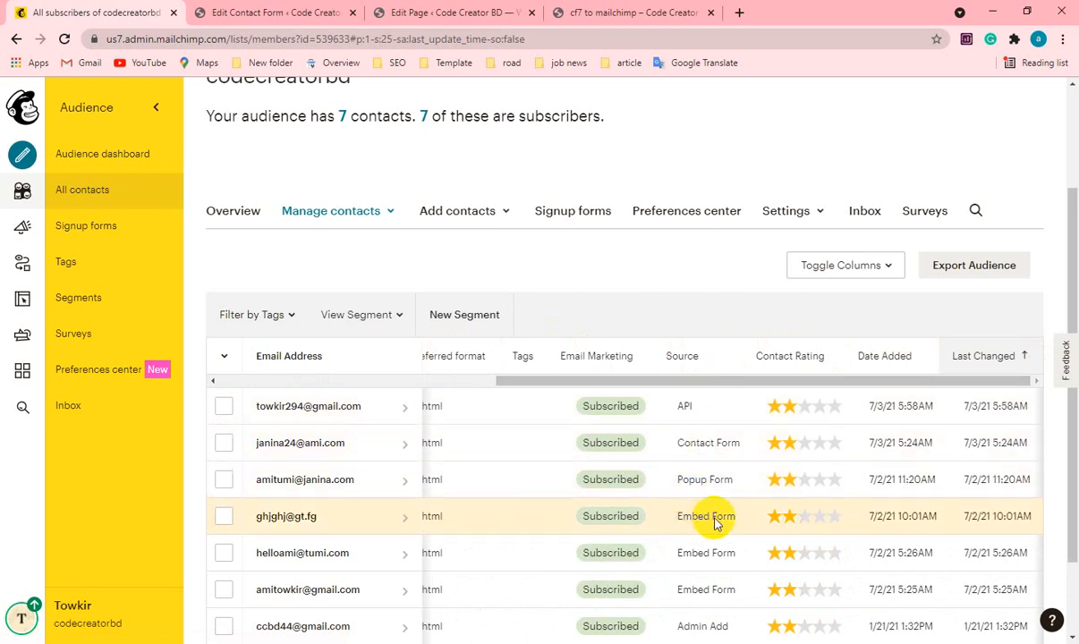
{"action": "scroll", "coordinate": [716, 524], "scroll_direction": "down", "scroll_amount": 1}
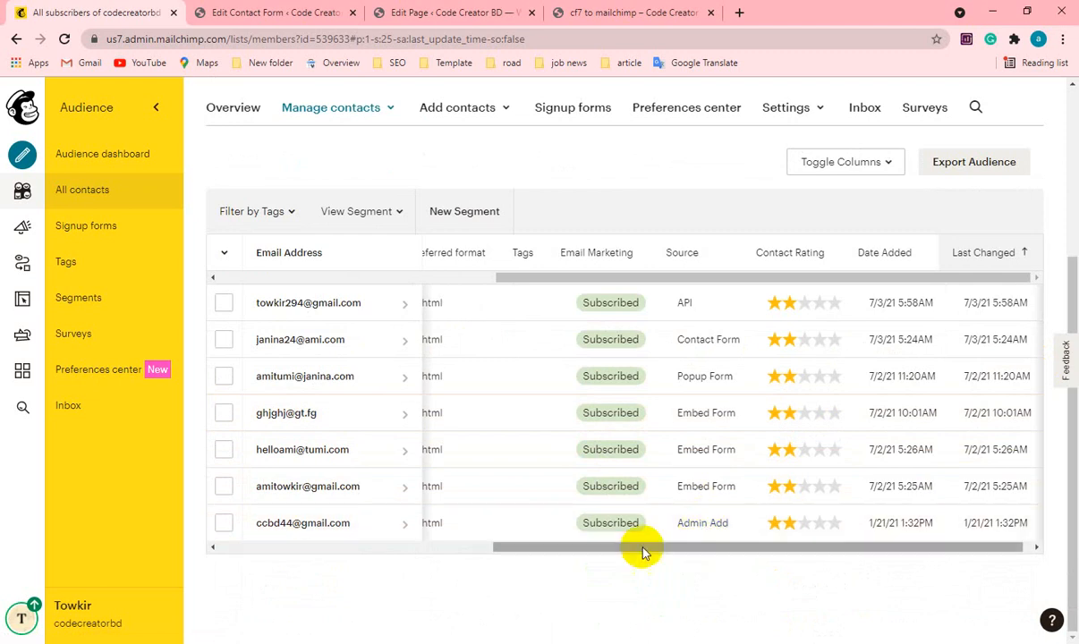
{"action": "left_click_drag", "start_coordinate": [643, 553], "coordinate": [675, 556]}
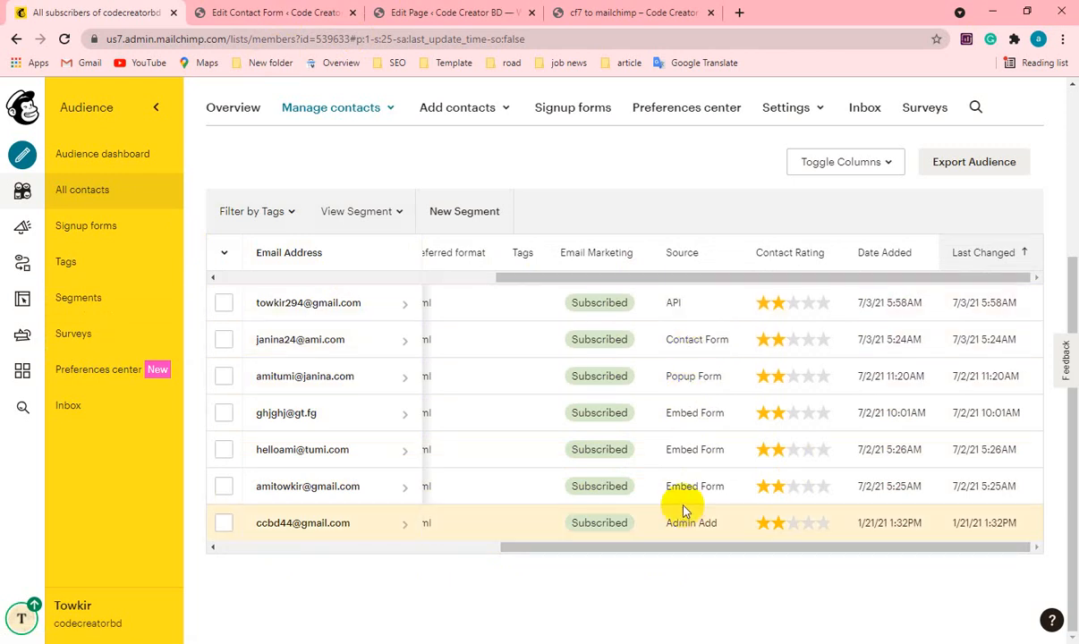
Open the audience's signup forms page and review the available form types, from Form builder to Form integrations.
{"action": "left_click", "coordinate": [87, 239]}
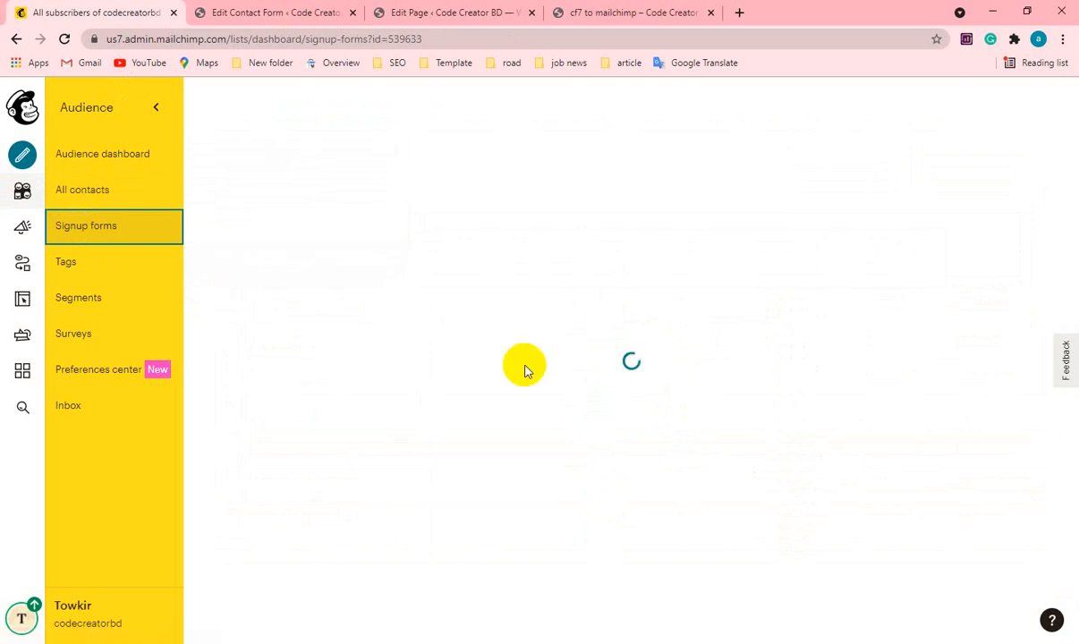
{"action": "scroll", "coordinate": [528, 370], "scroll_direction": "down", "scroll_amount": 4}
{"action": "scroll", "coordinate": [530, 370], "scroll_direction": "up", "scroll_amount": 3}
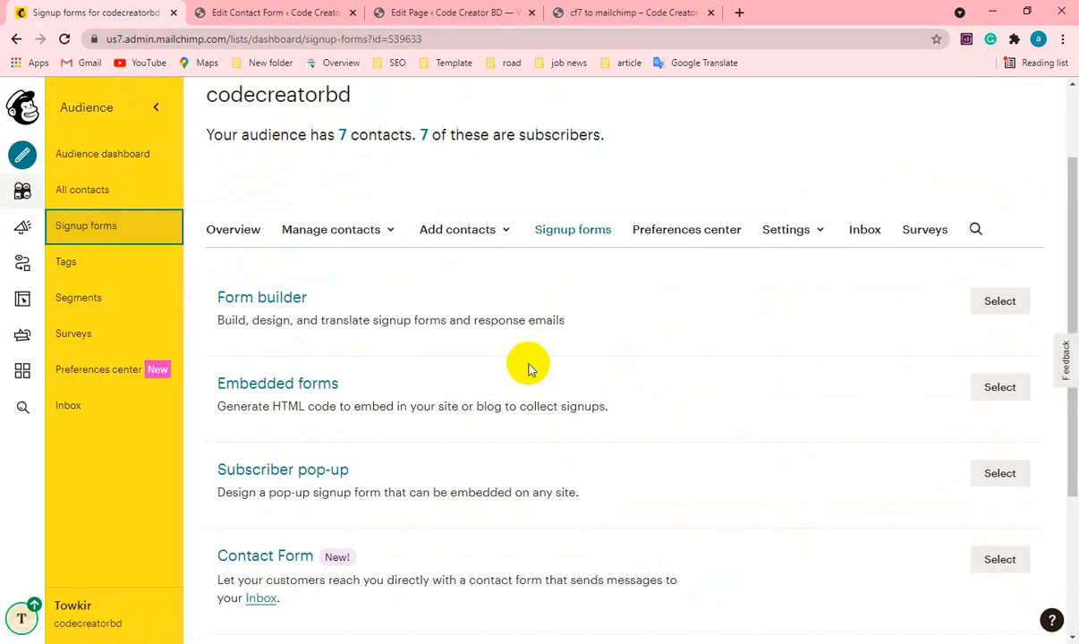
{"action": "scroll", "coordinate": [346, 391], "scroll_direction": "down", "scroll_amount": 2}
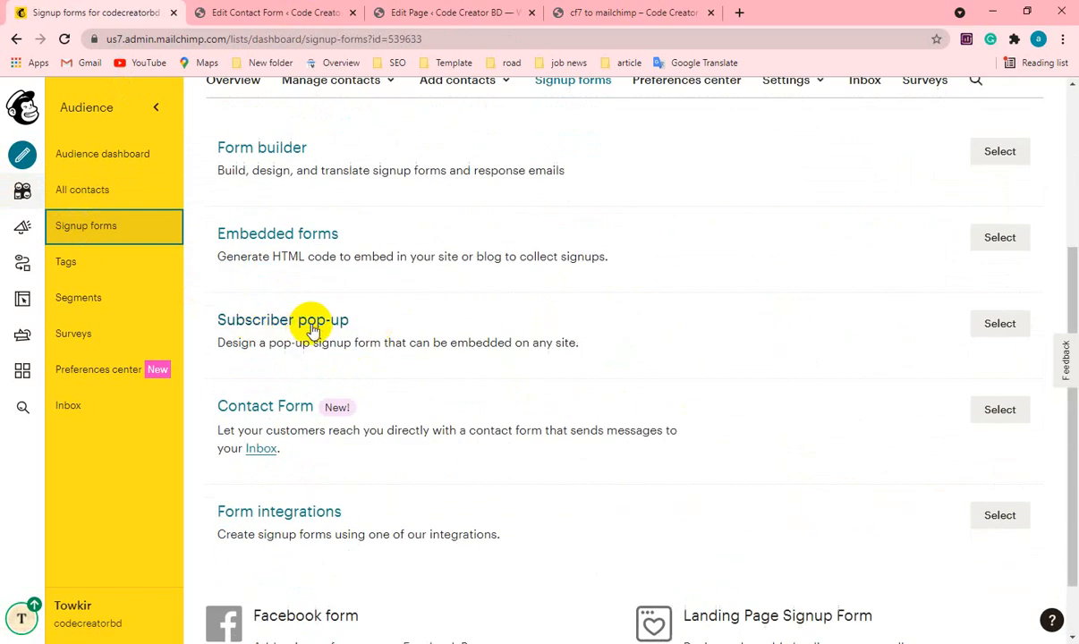
{"action": "left_click", "coordinate": [317, 327]}
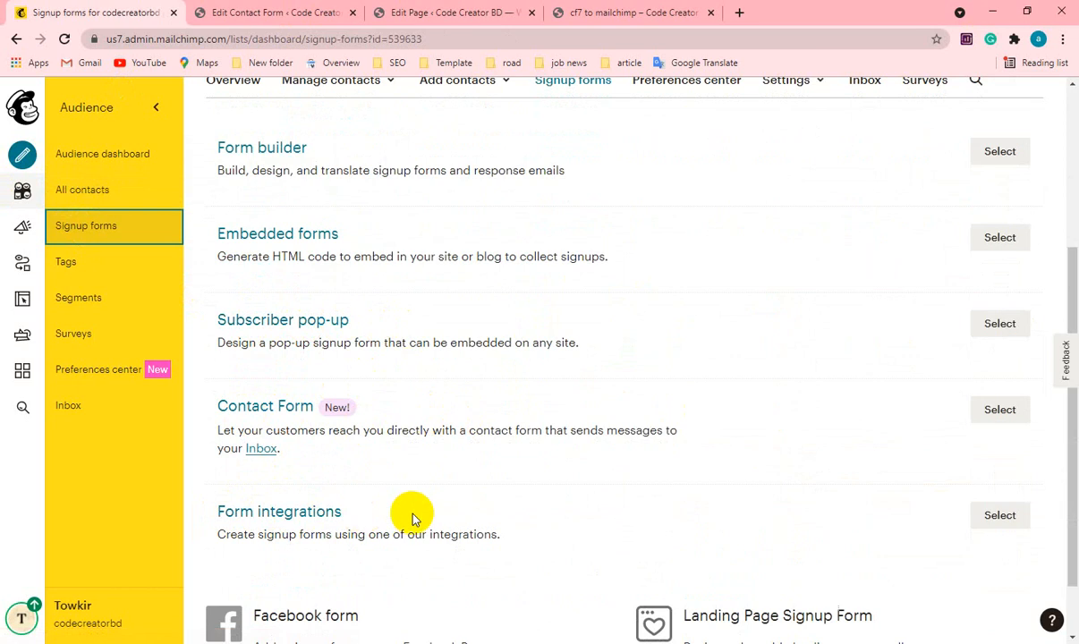
{"action": "scroll", "coordinate": [412, 517], "scroll_direction": "up", "scroll_amount": 3}
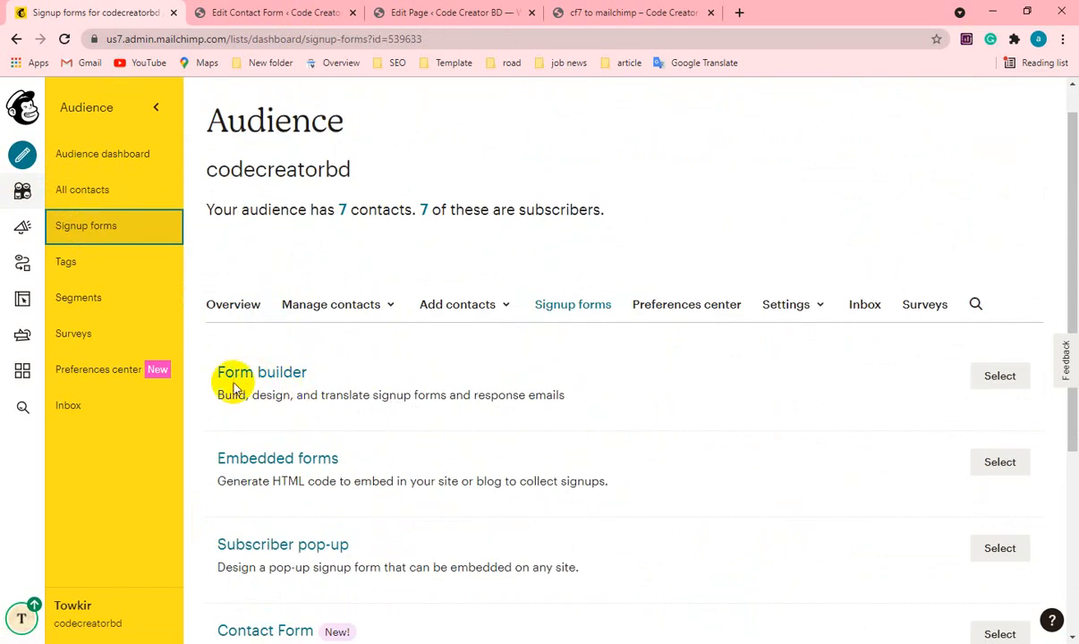
{"action": "scroll", "coordinate": [535, 415], "scroll_direction": "down", "scroll_amount": 3}
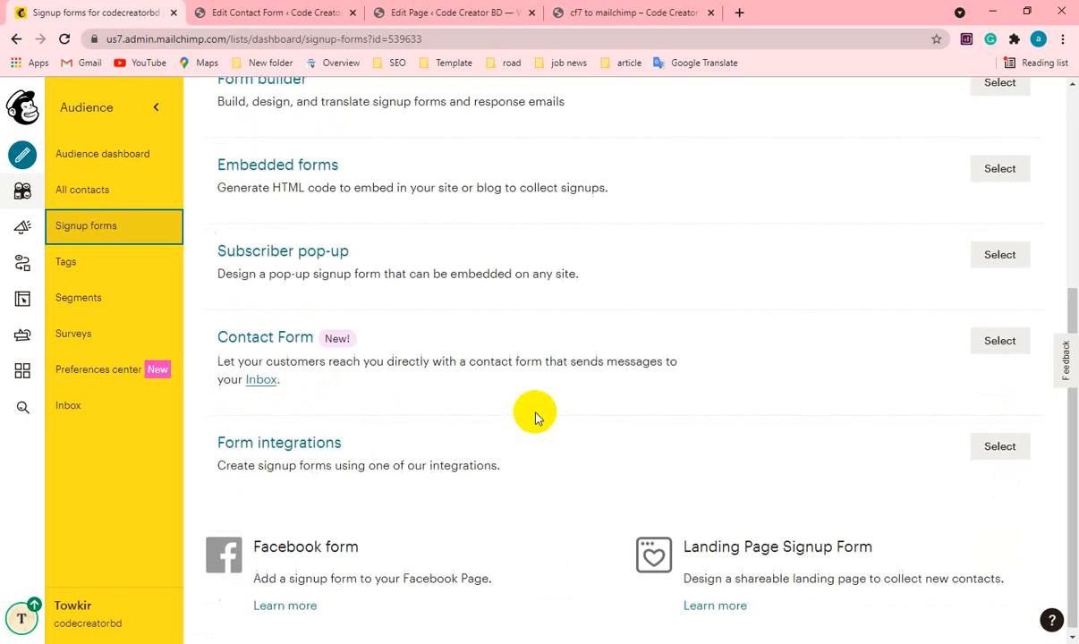